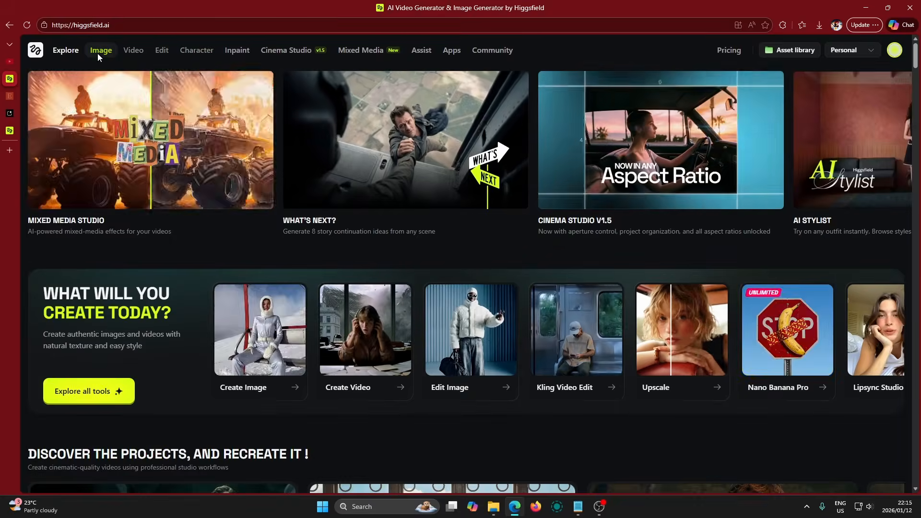
Open the image generator and generate images from the prompt "a dragon character in a cartoon style, close up".
left_click(99, 51)
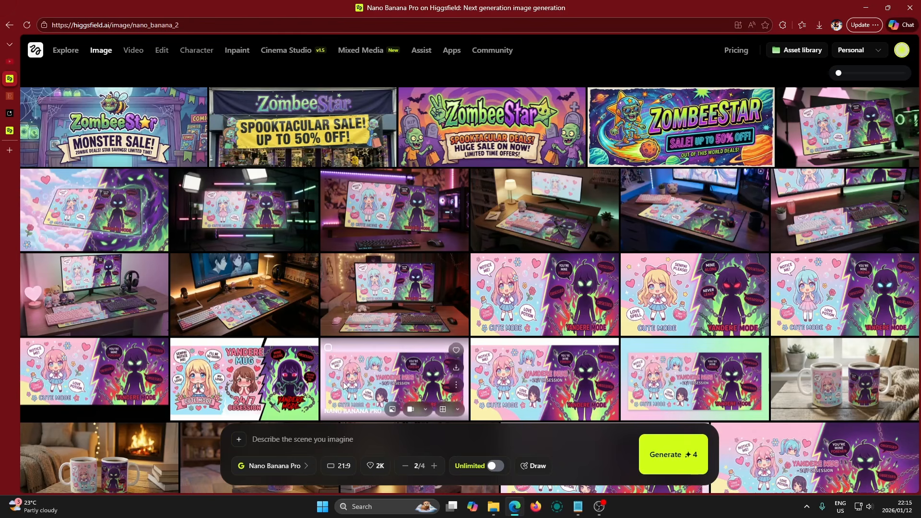
type("a d")
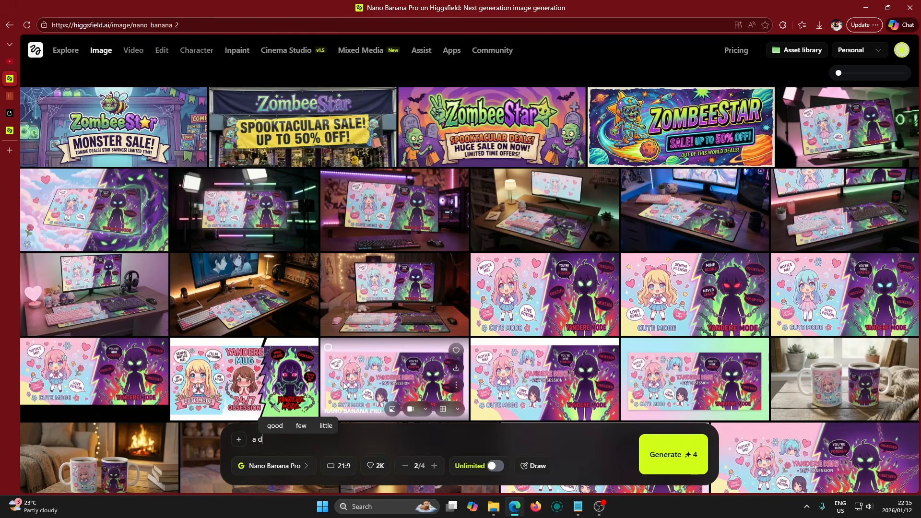
type("ragon char")
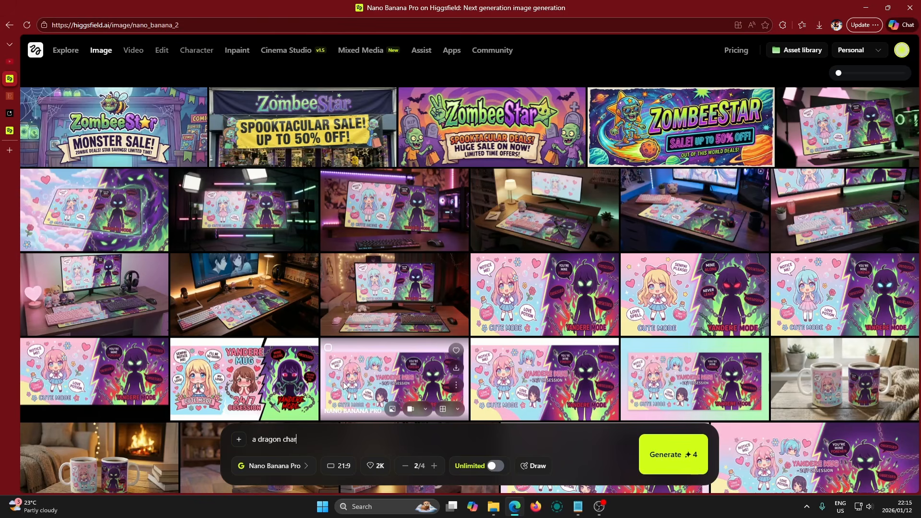
type("acter in a cartoon style, close up")
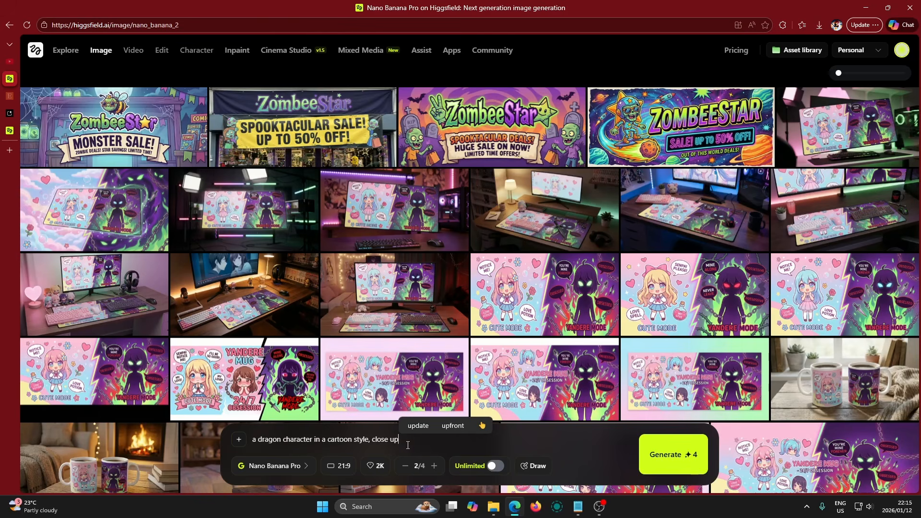
left_click(652, 462)
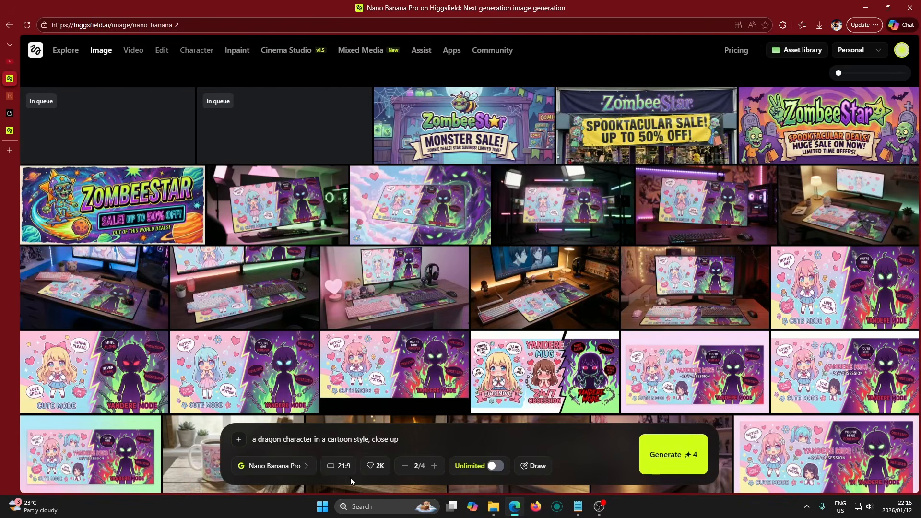
Set the image aspect ratio to 16:9 and generate the dragon images again.
left_click(339, 466)
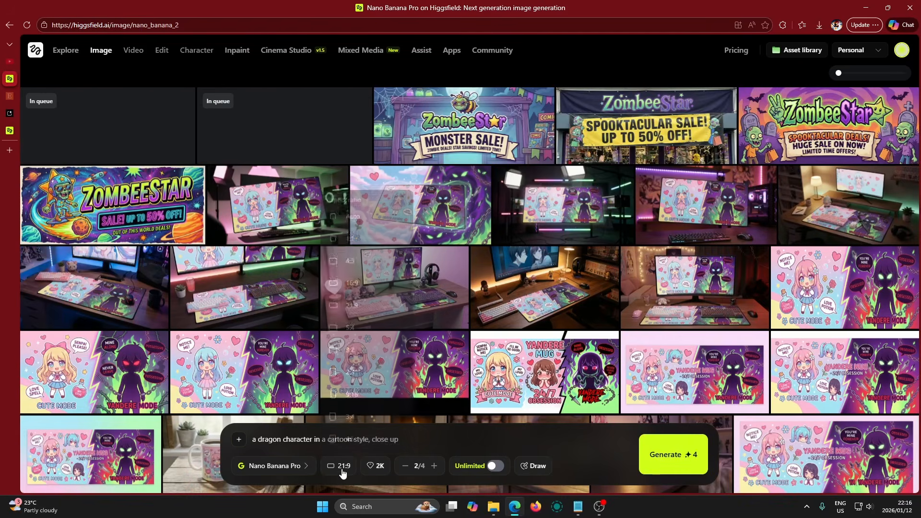
left_click(350, 283)
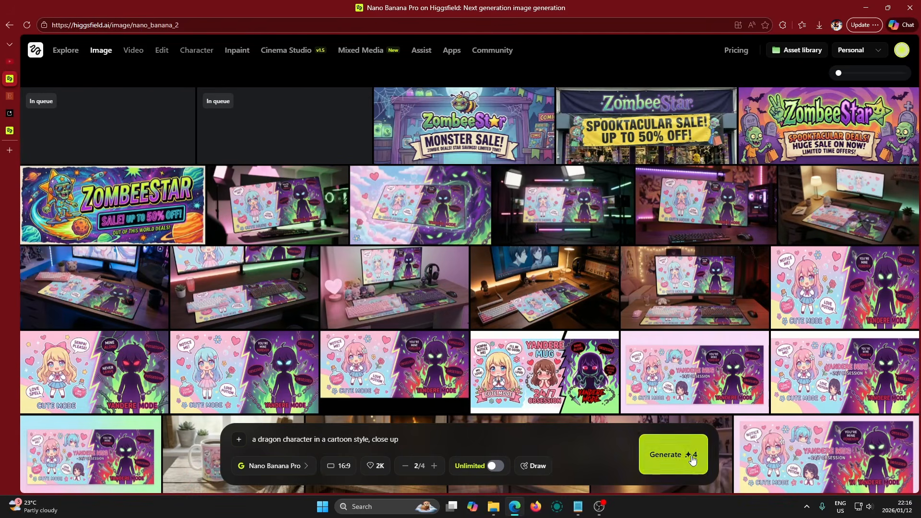
left_click(691, 459)
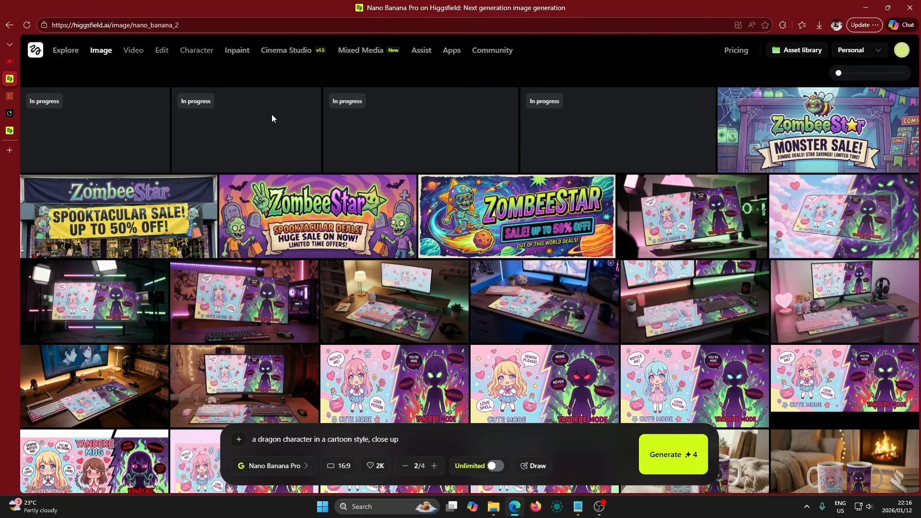
Review the available aspect ratio and quality options for image generation.
left_click(342, 465)
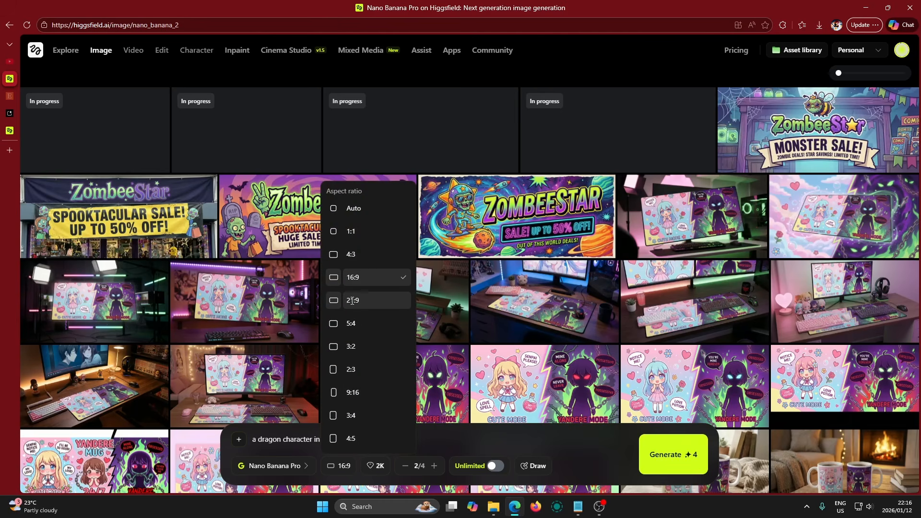
left_click(445, 440)
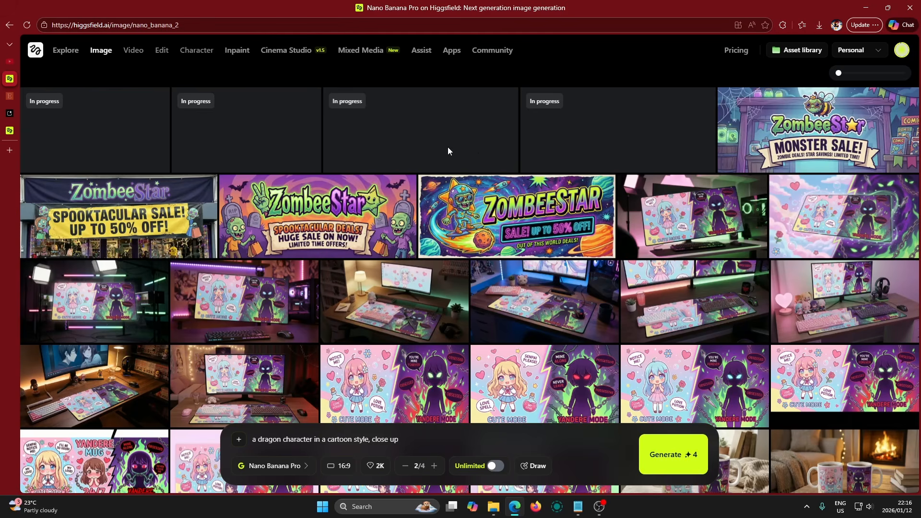
left_click(380, 470)
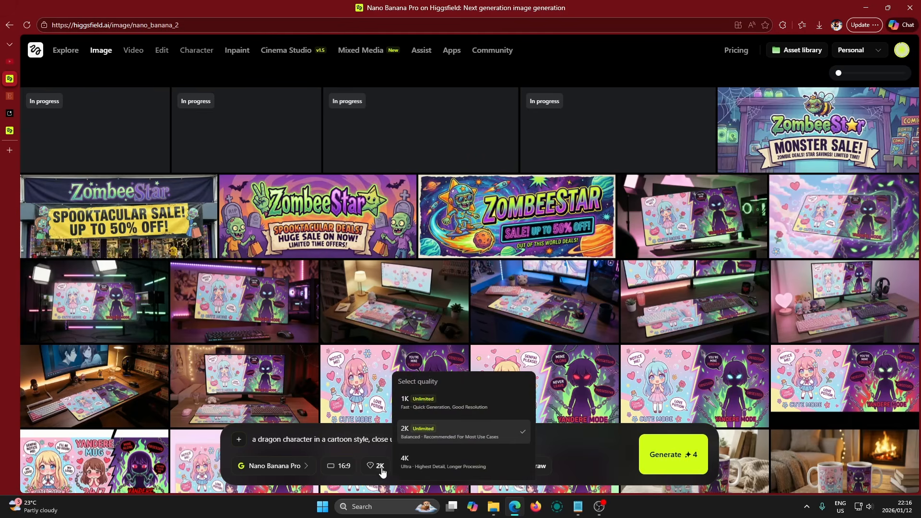
left_click(586, 474)
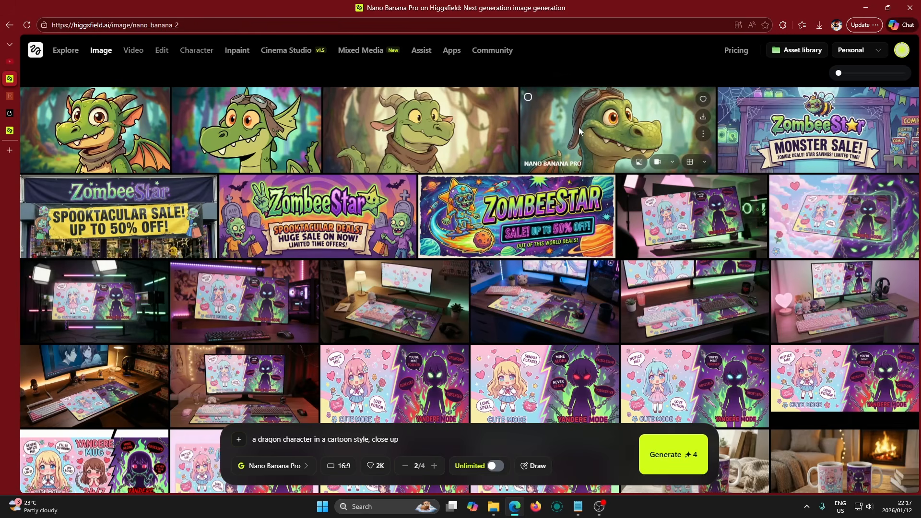
Open the first generated image, the green dragon with orange wings, and download it.
left_click(81, 129)
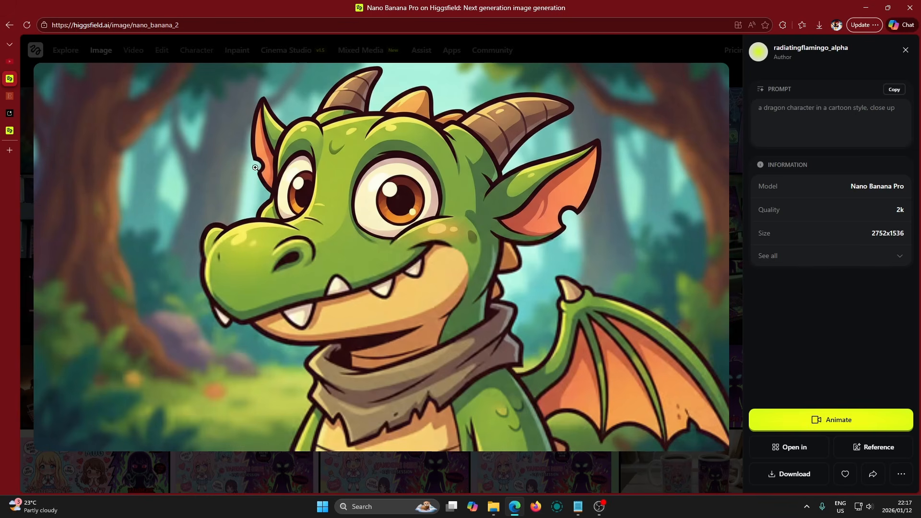
left_click(792, 475)
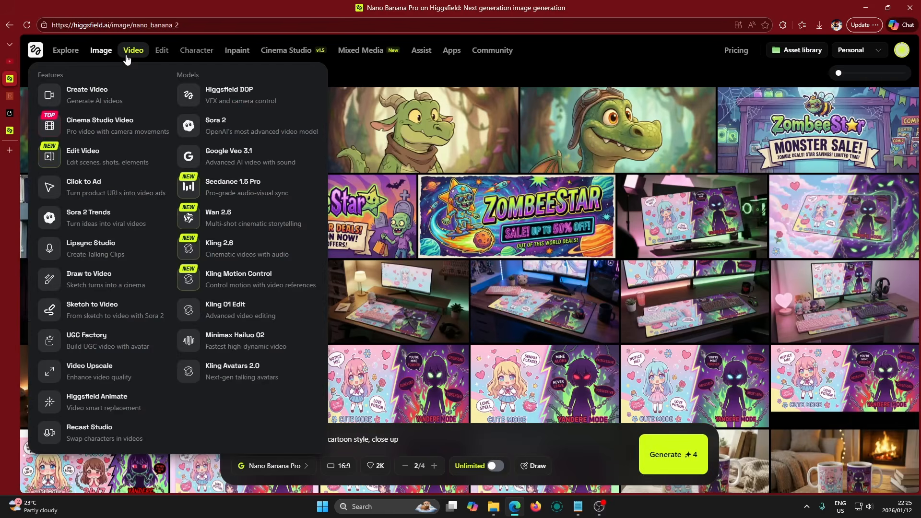
Go to the video creation page and review the available models, including the Wan, Seedance and Google Veo versions.
left_click(126, 53)
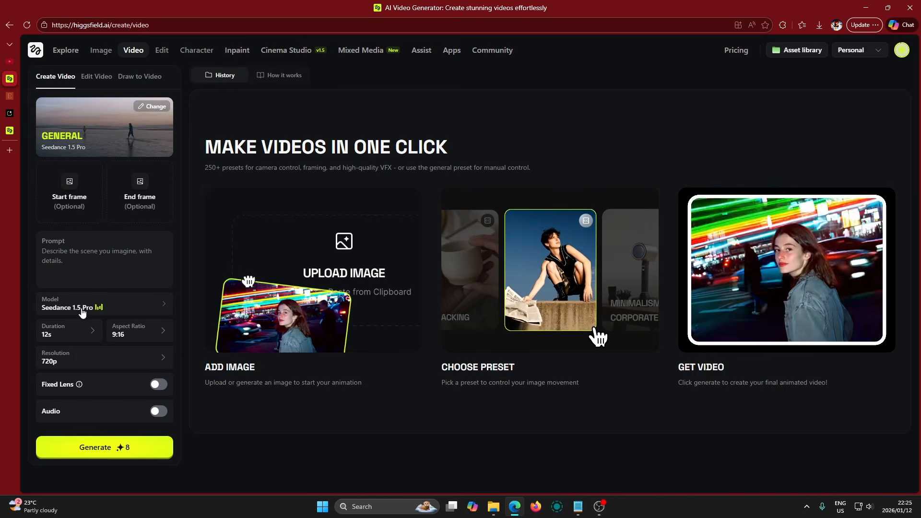
left_click(83, 310)
mouse_move(295, 310)
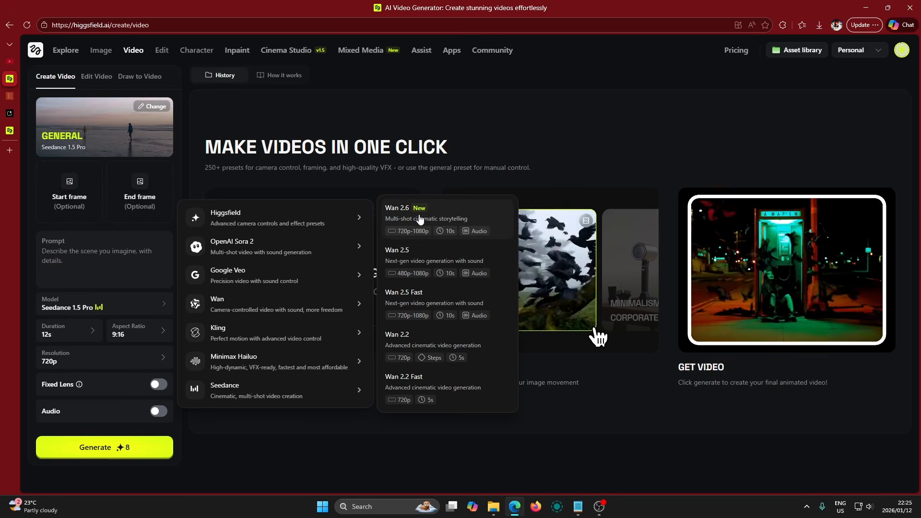
mouse_move(242, 391)
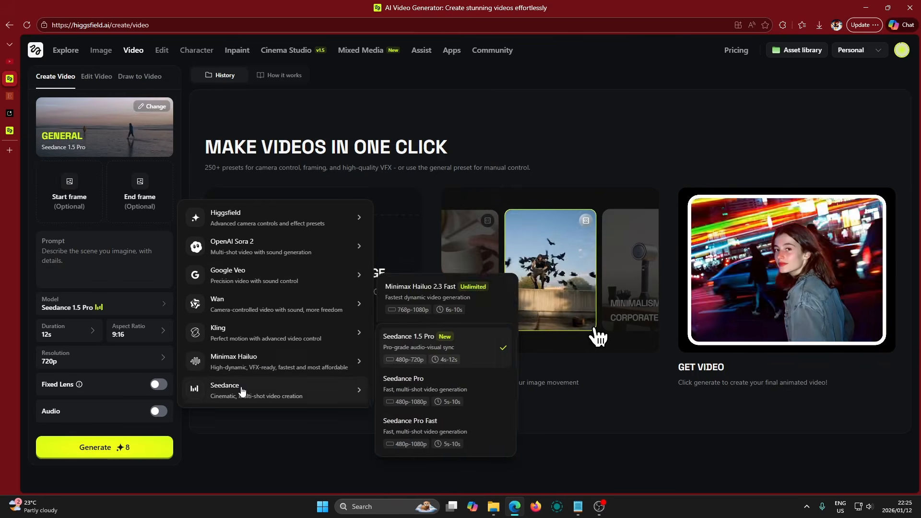
mouse_move(264, 271)
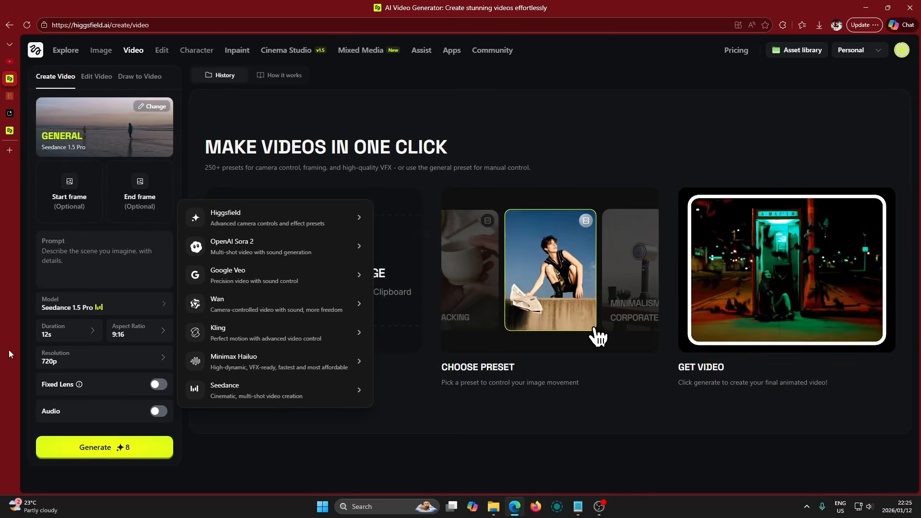
Switch to File Explorer and add the dragon image from the Downloads folder as the video's start frame.
left_click(494, 508)
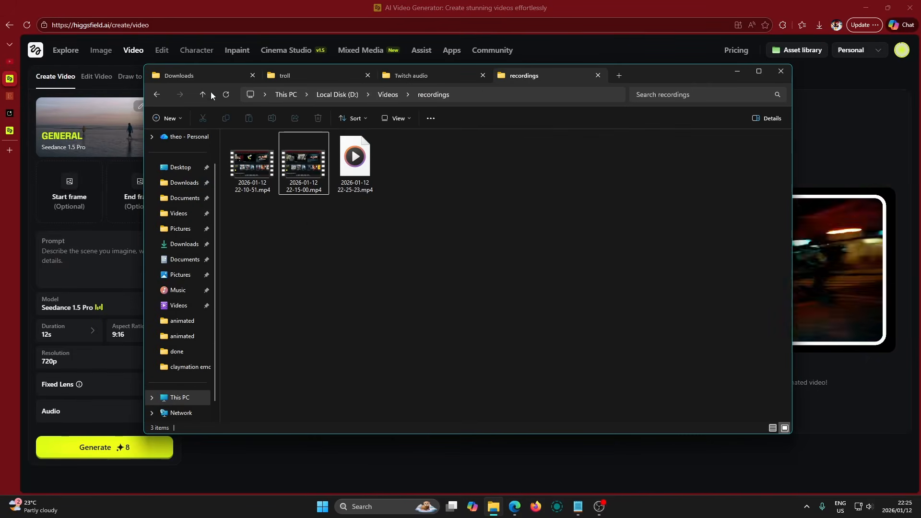
left_click(183, 75)
left_click_drag(260, 395, 71, 194)
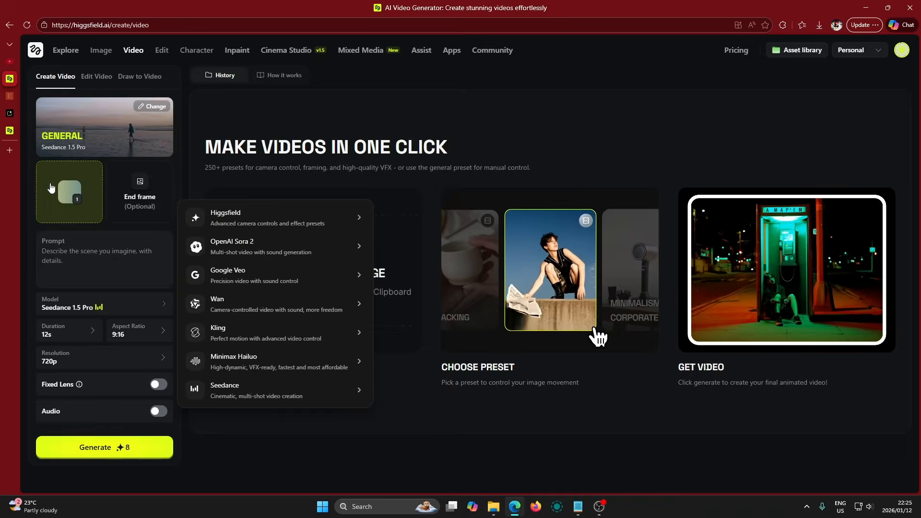
Generate a video from the start frame with the prompt "the character flies around".
left_click(79, 255)
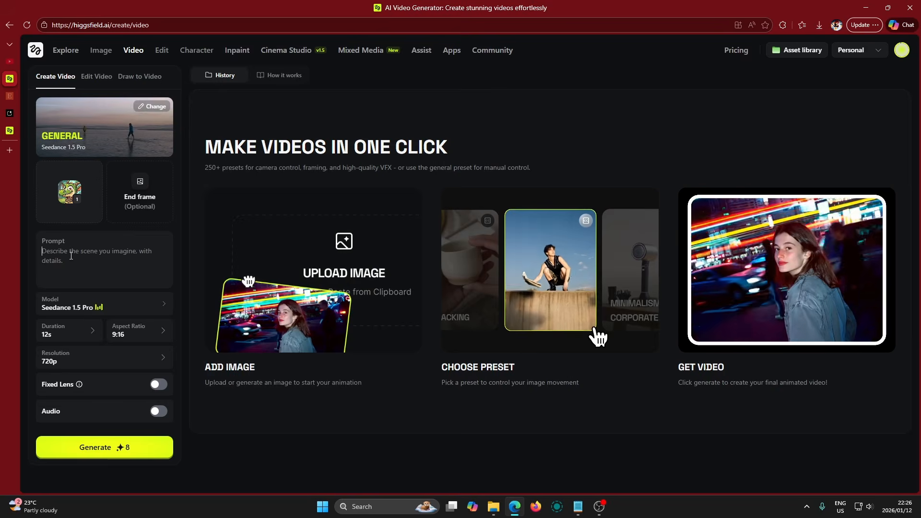
type("the c")
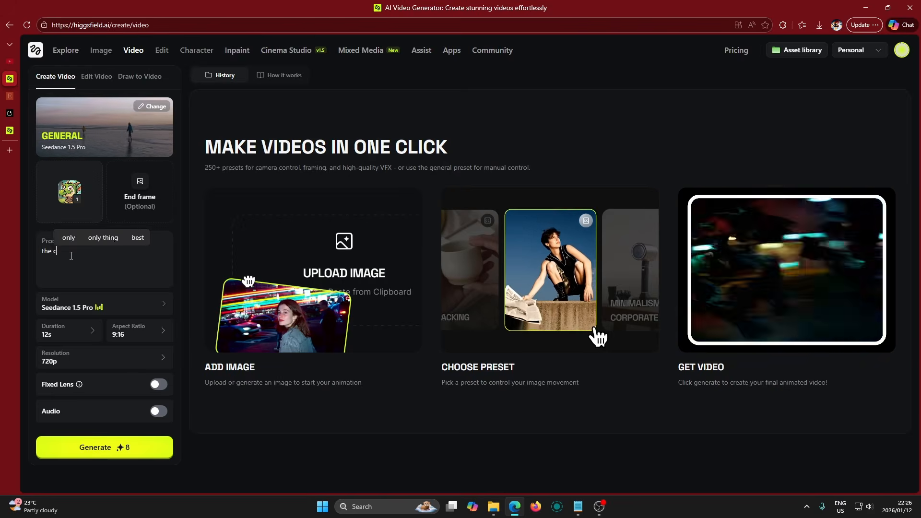
type("haracter flies around")
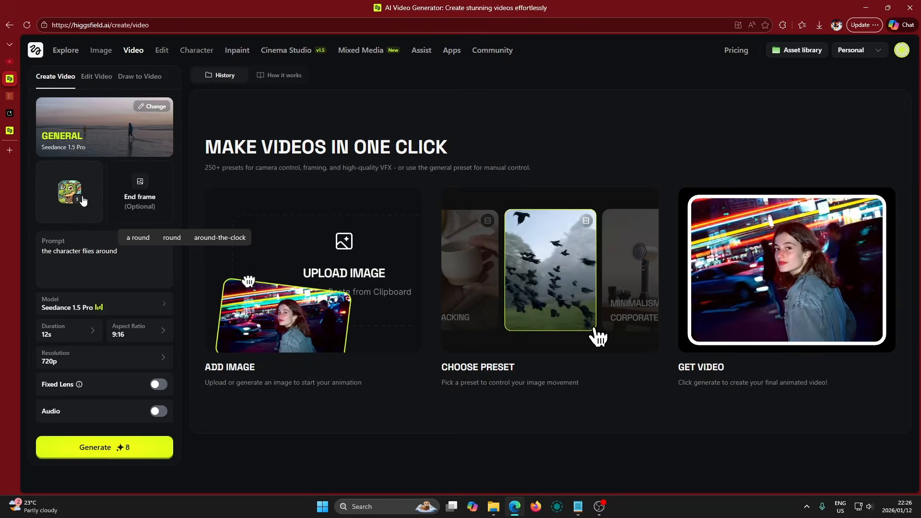
left_click(103, 448)
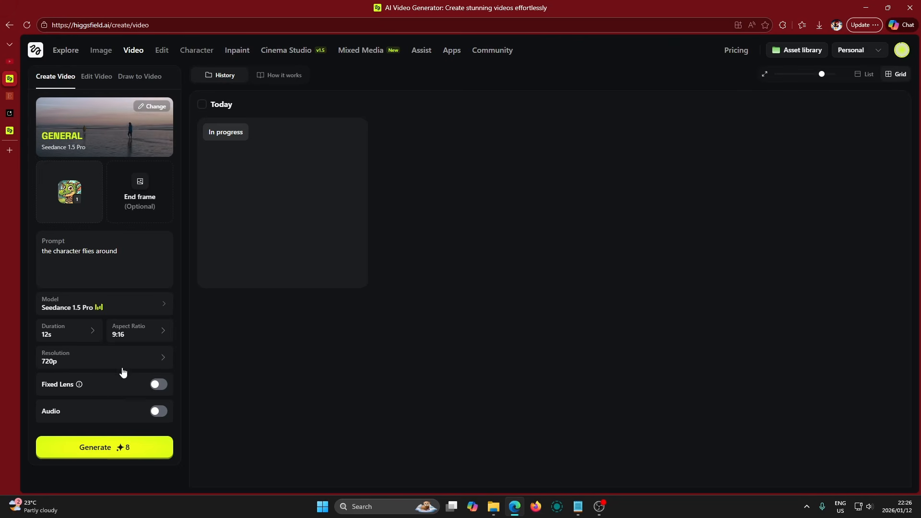
Review the resolution and aspect ratio options offered for video generation without changing them.
left_click(85, 362)
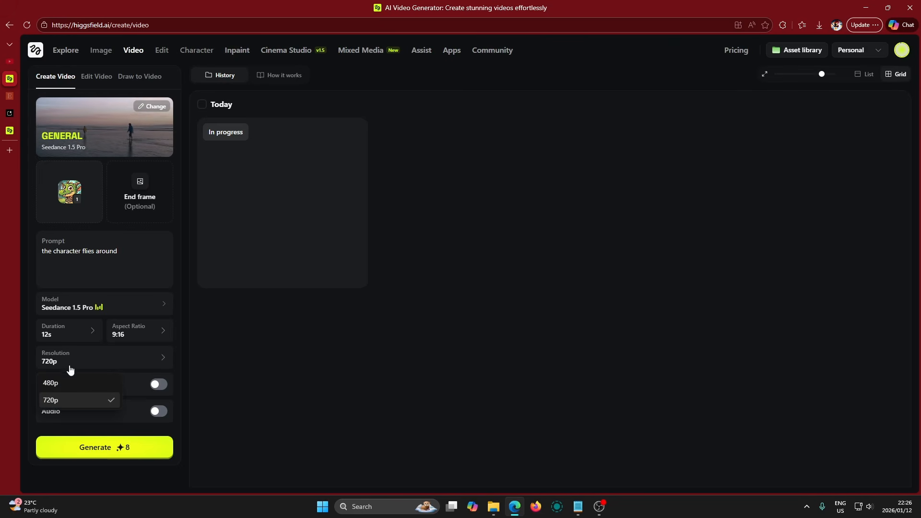
left_click(96, 364)
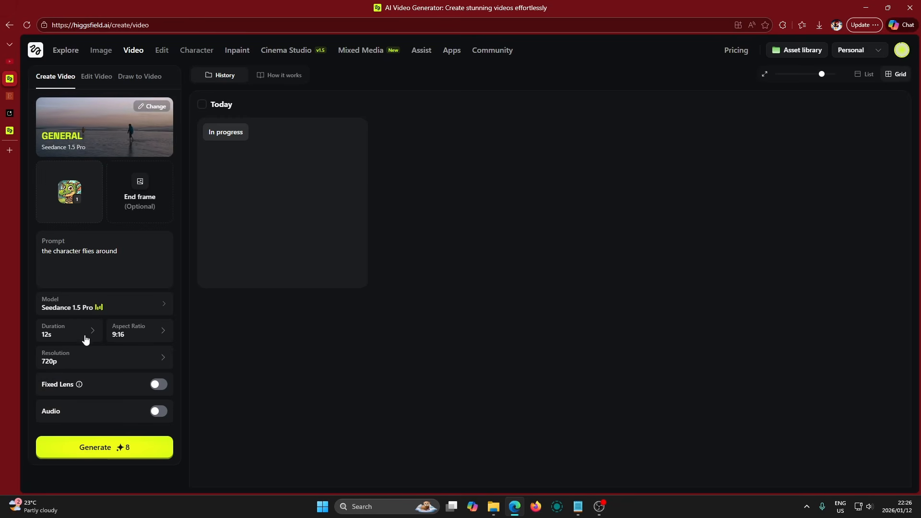
left_click(149, 330)
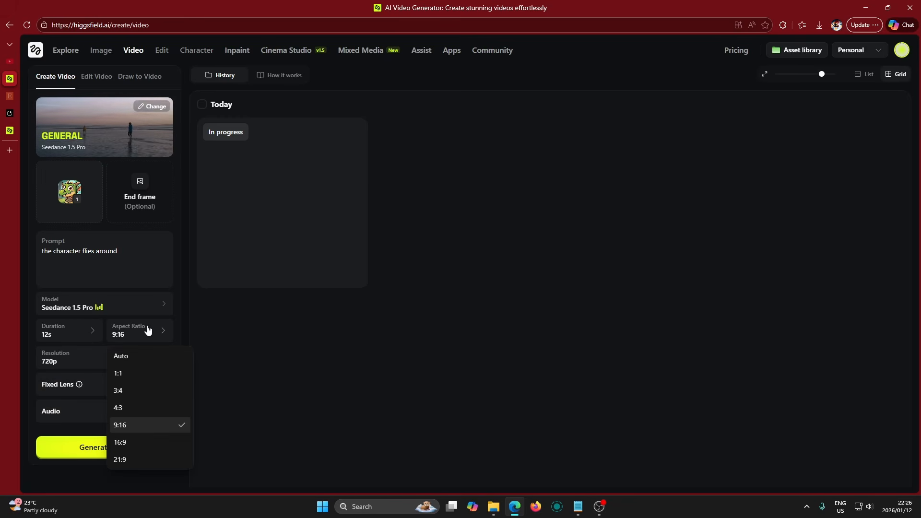
left_click(134, 334)
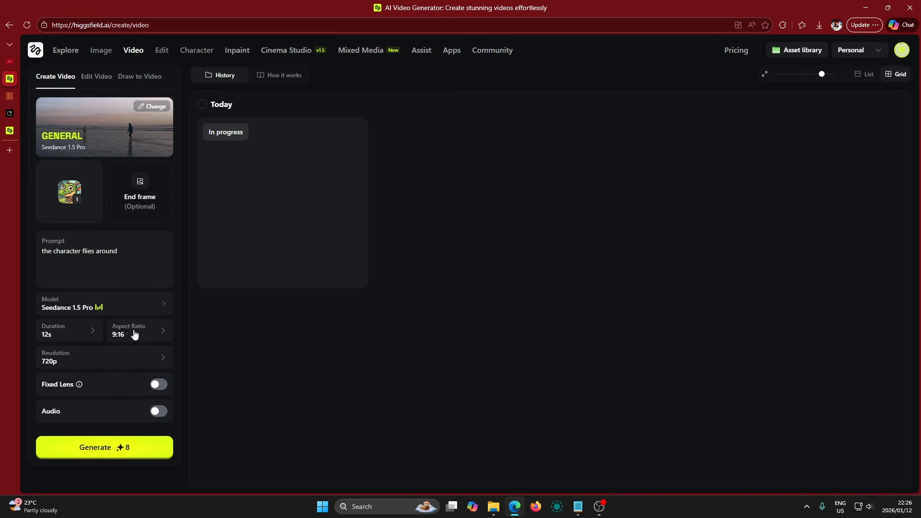
left_click(153, 336)
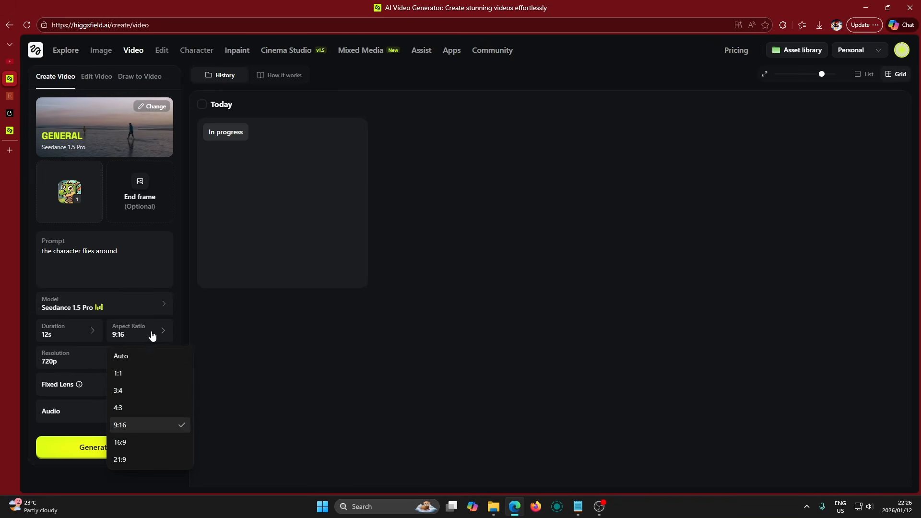
left_click(137, 331)
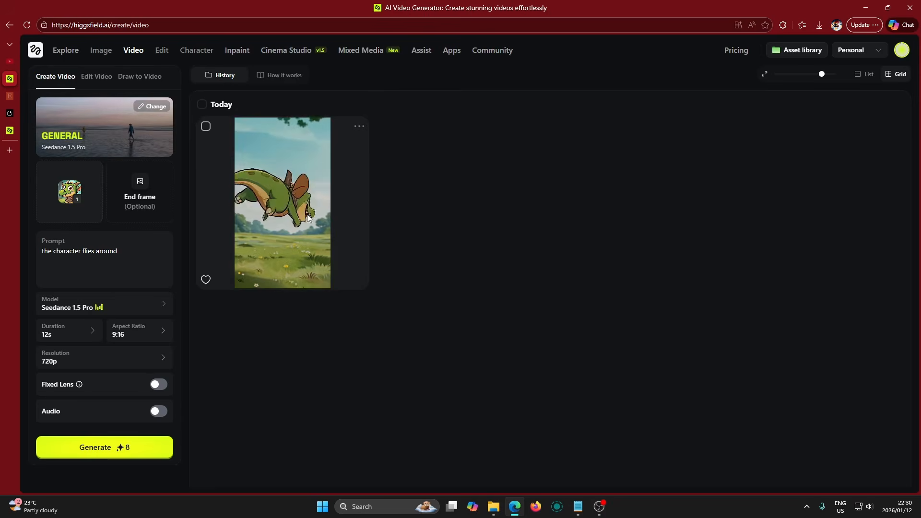
Play the generated dragon video in the enlarged preview, close it and review the prompt used.
left_click(309, 219)
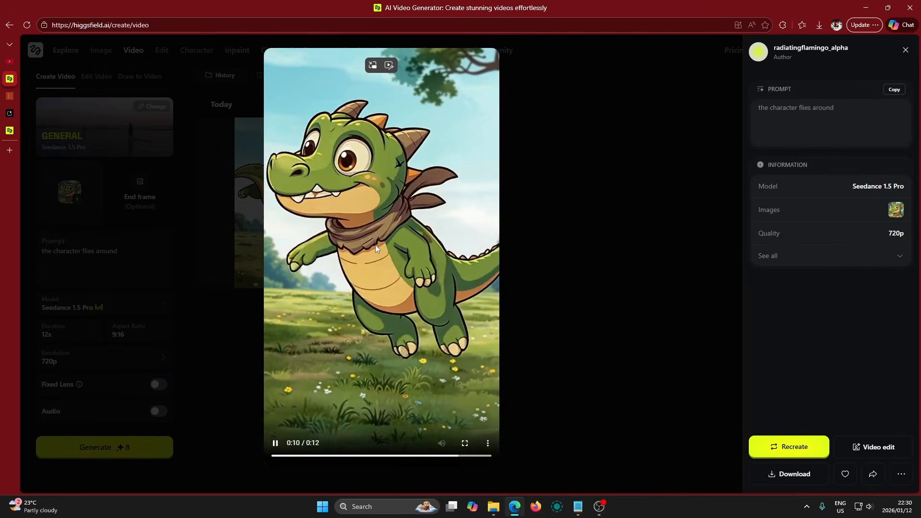
left_click(525, 267)
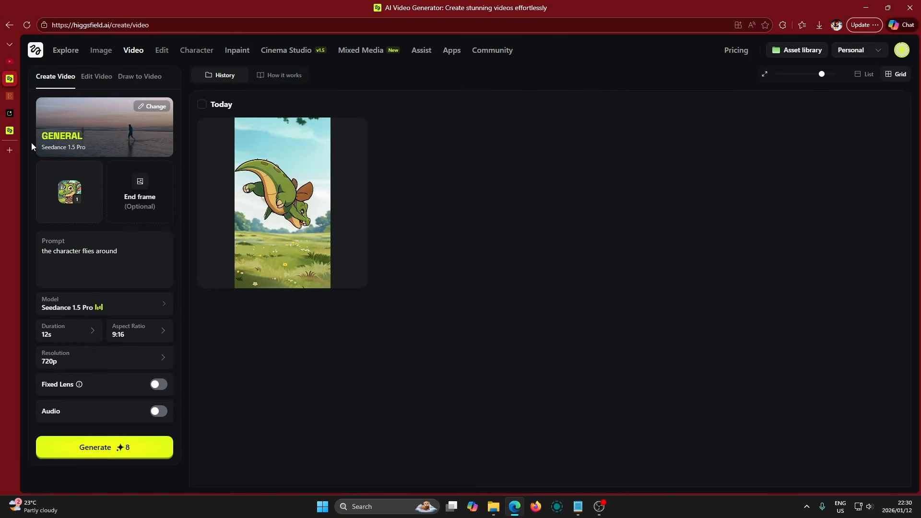
mouse_move(101, 54)
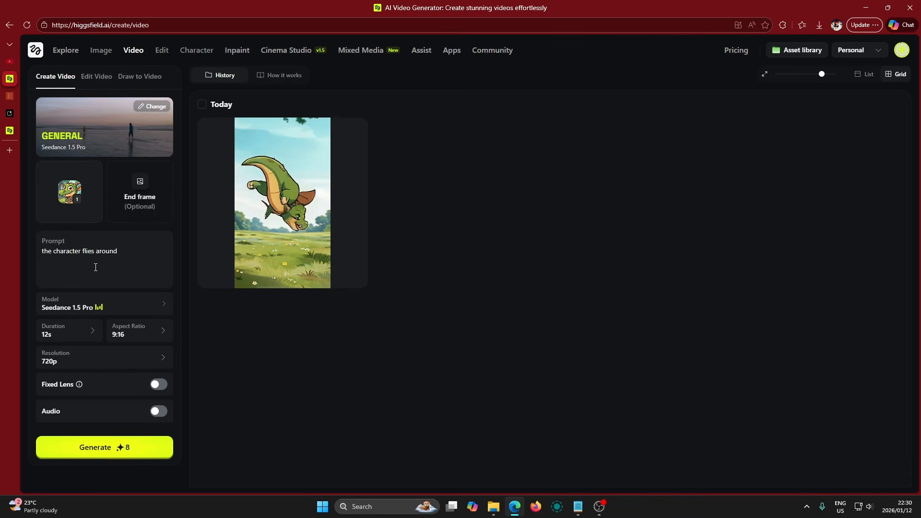
left_click_drag(125, 251, 21, 258)
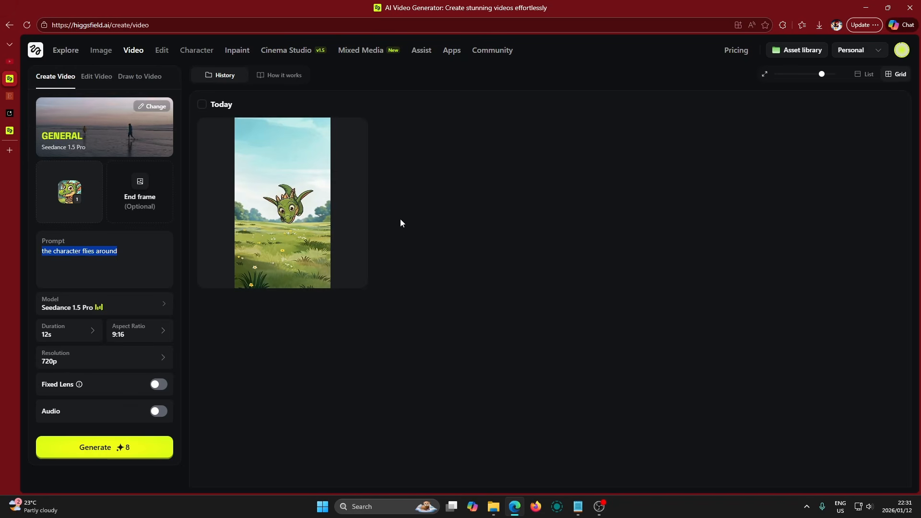
mouse_move(307, 228)
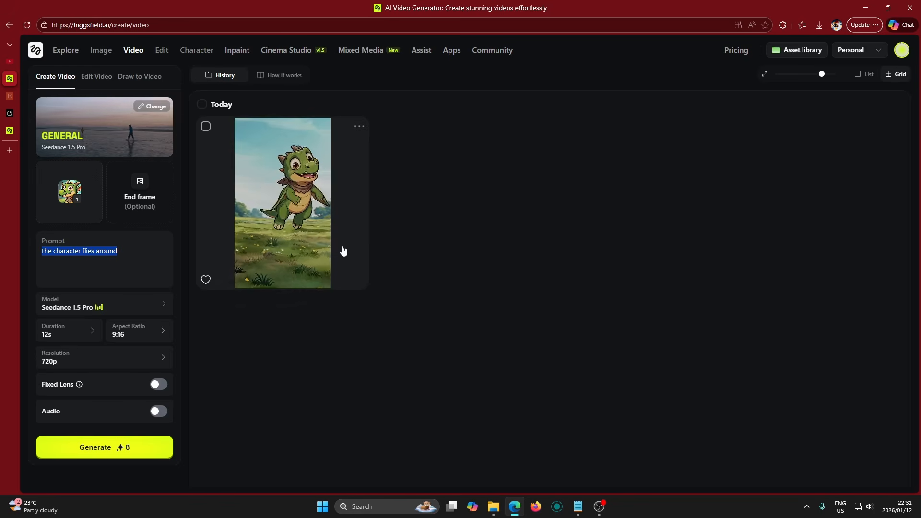
Generate a video with the timed prompt "[0s-2s] the character falls over", "[2s-12s] the character gets up and starts flying".
left_click(135, 252)
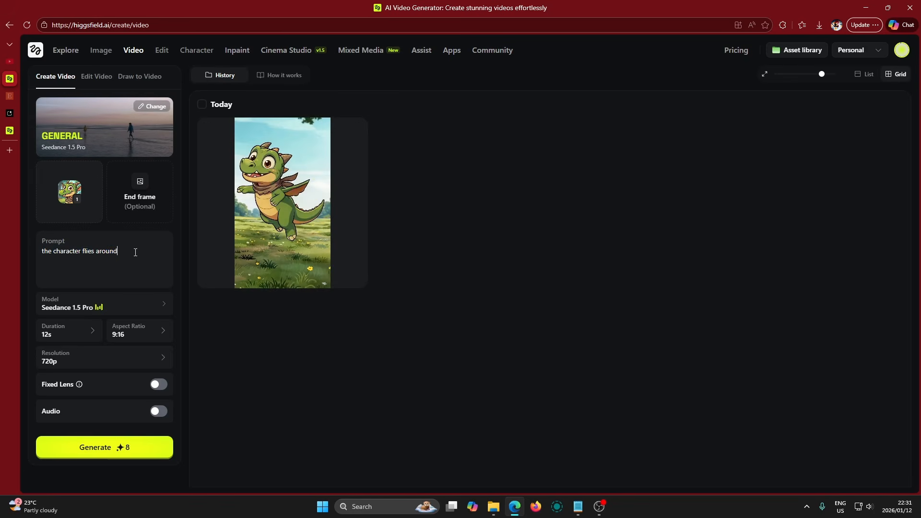
left_click_drag(136, 252, 53, 256)
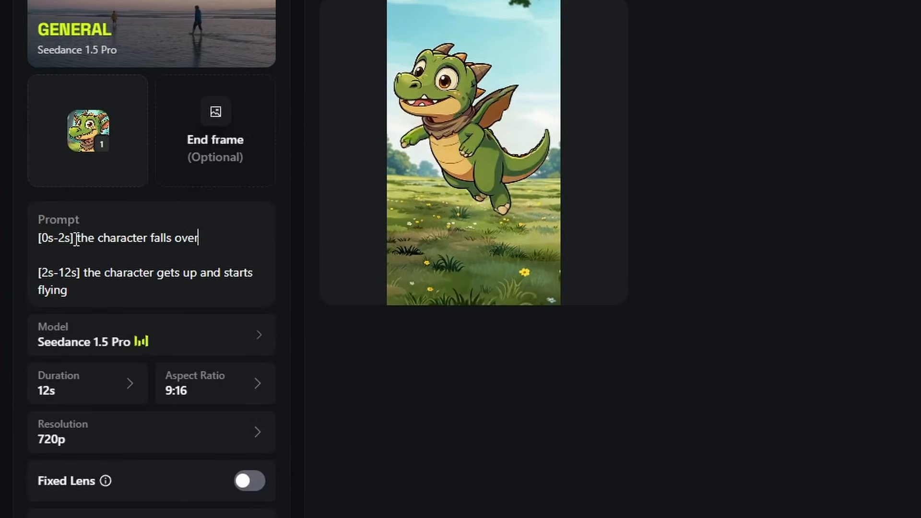
left_click_drag(76, 238, 38, 240)
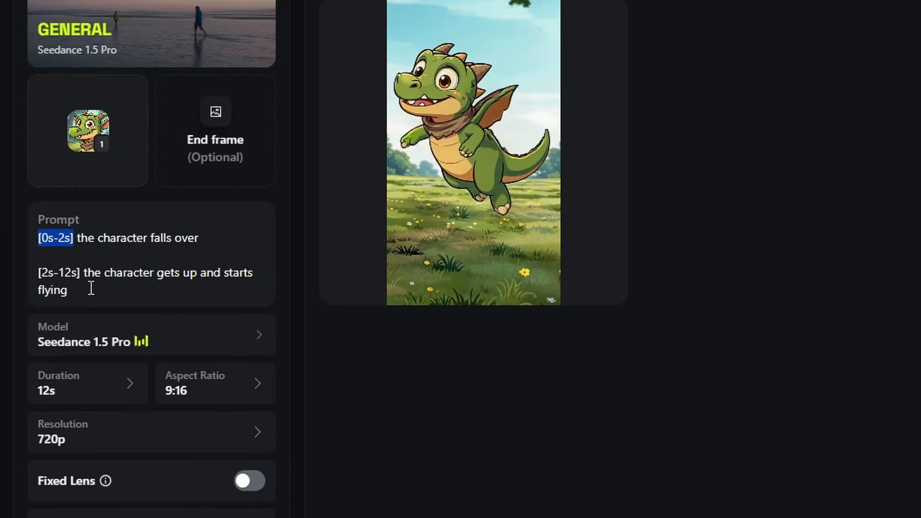
left_click(58, 248)
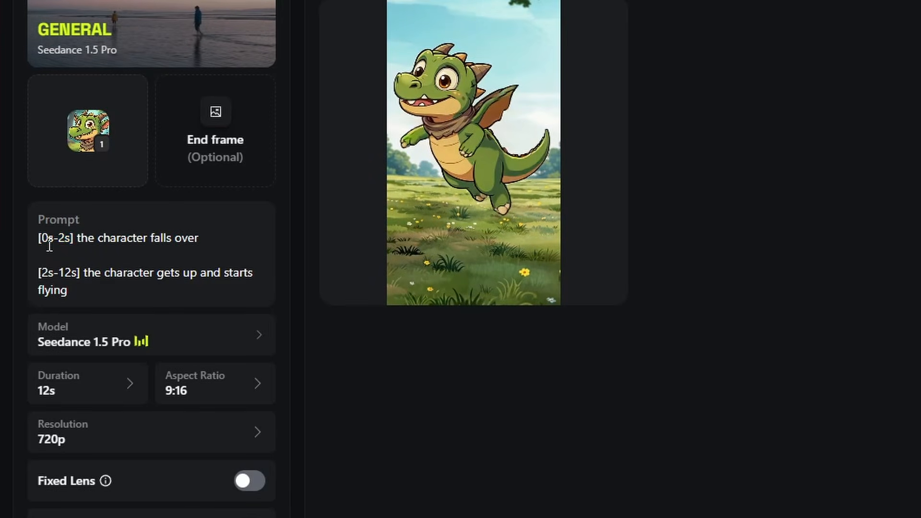
left_click_drag(41, 239, 71, 239)
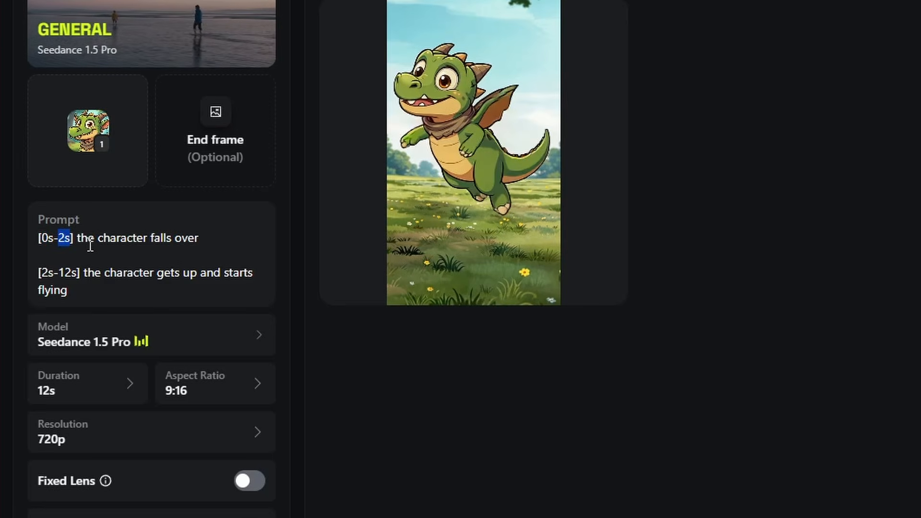
left_click_drag(230, 240, 112, 230)
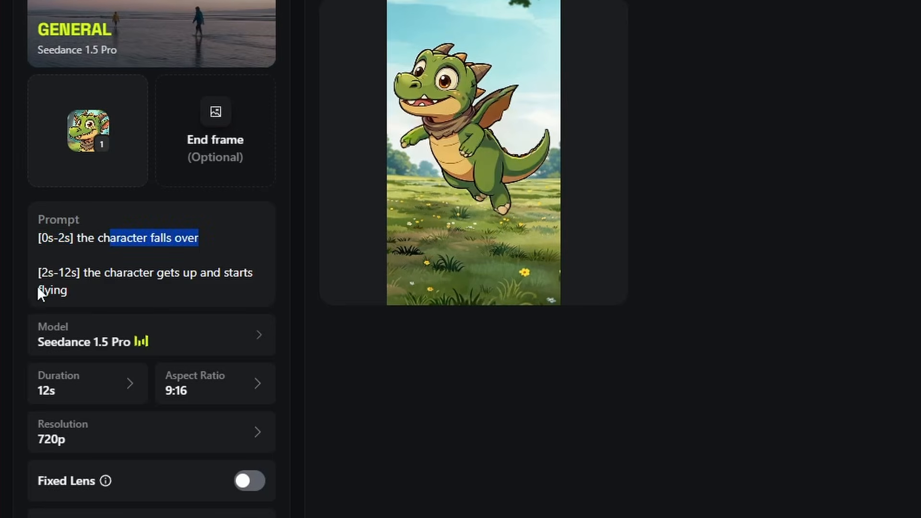
left_click_drag(55, 274, 67, 274)
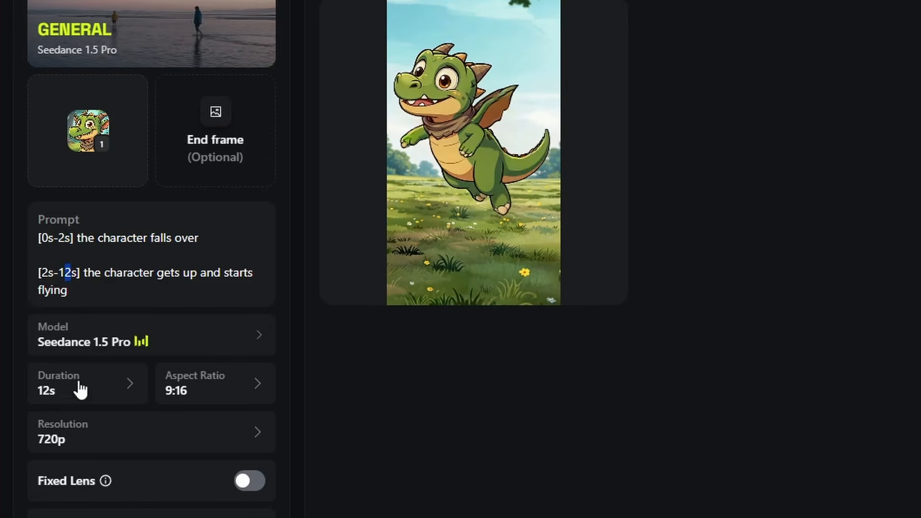
left_click_drag(86, 274, 186, 290)
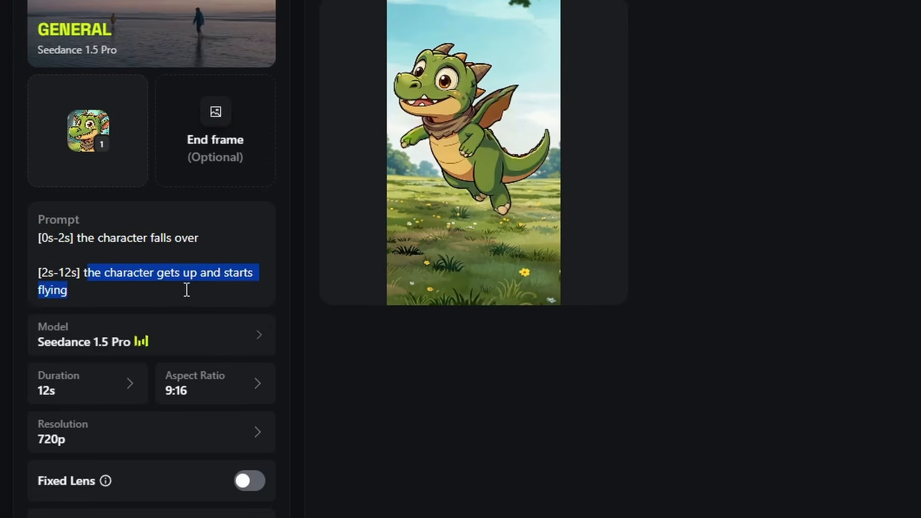
left_click(134, 292)
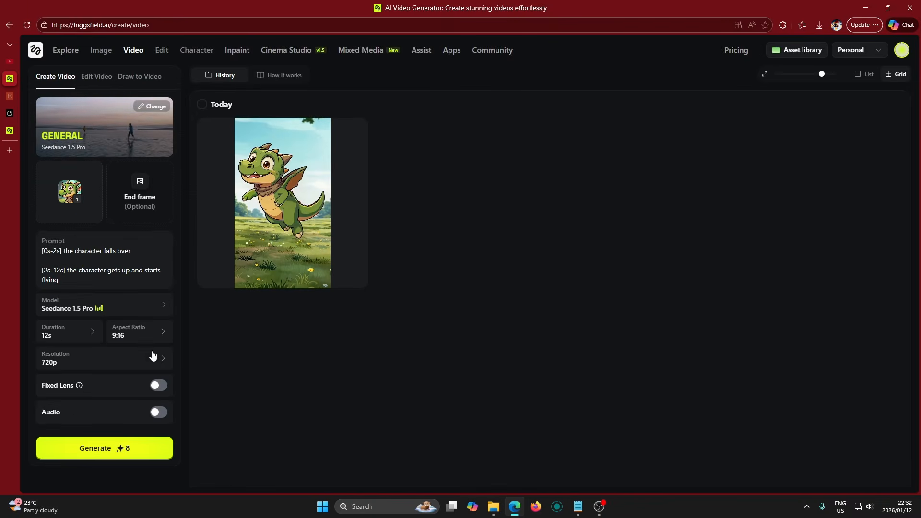
left_click(152, 450)
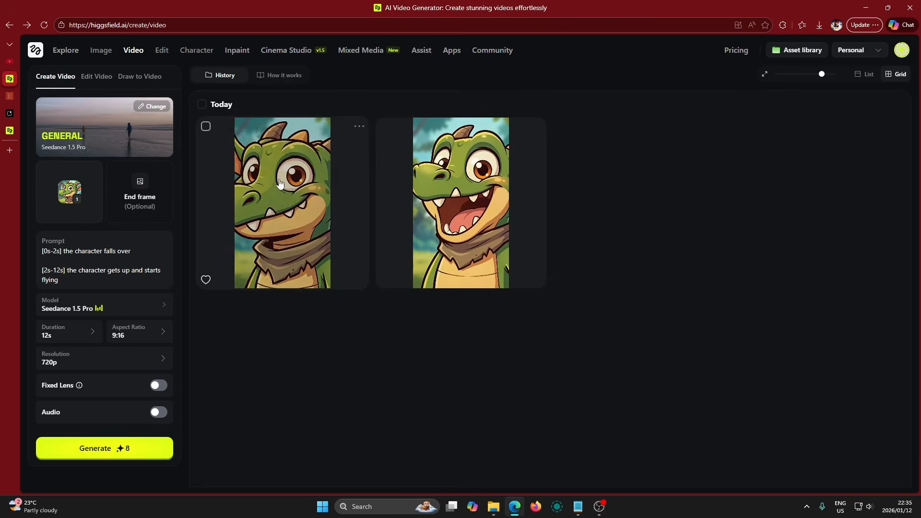
Play the newest dragon video in the enlarged preview, close it and review the time-stamped parts of its prompt.
left_click(281, 184)
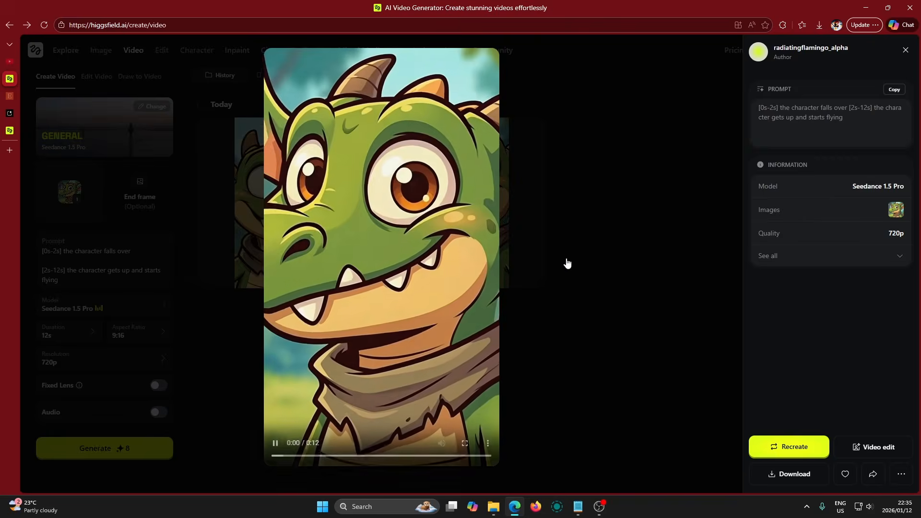
left_click(565, 261)
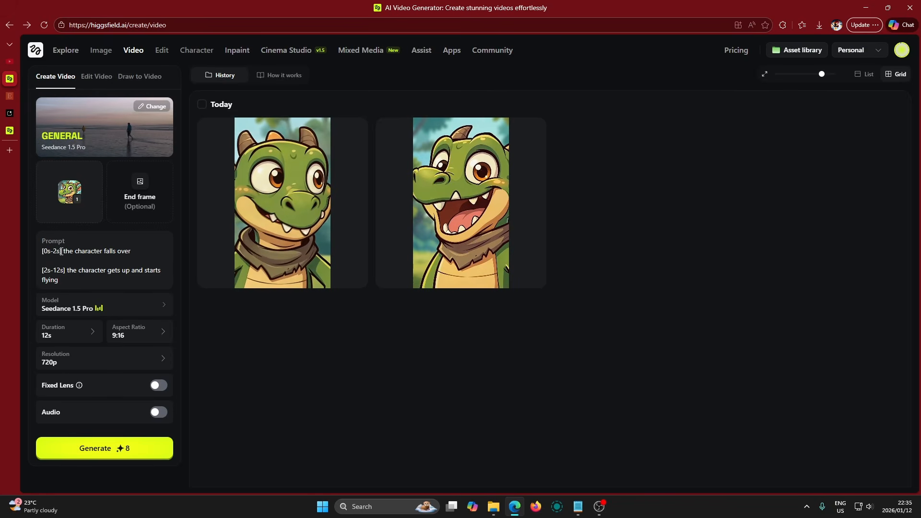
left_click_drag(61, 251, 83, 293)
left_click(73, 273)
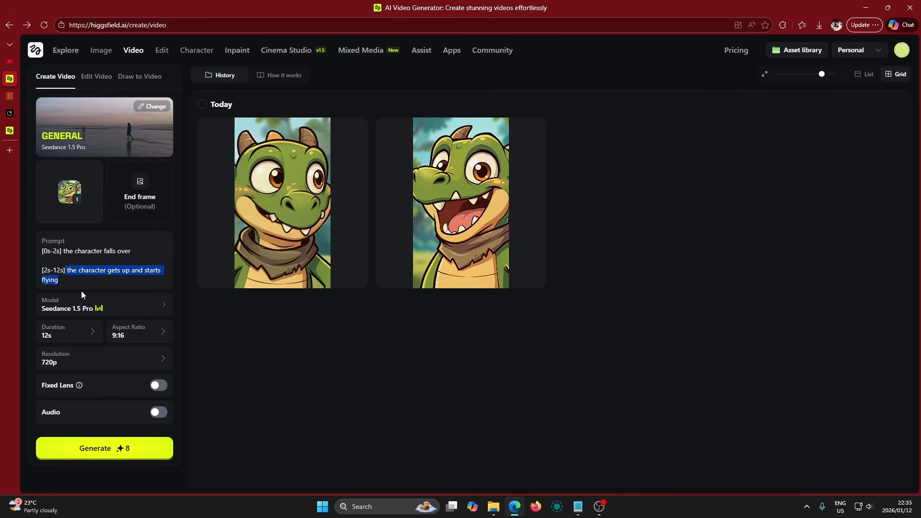
left_click(82, 262)
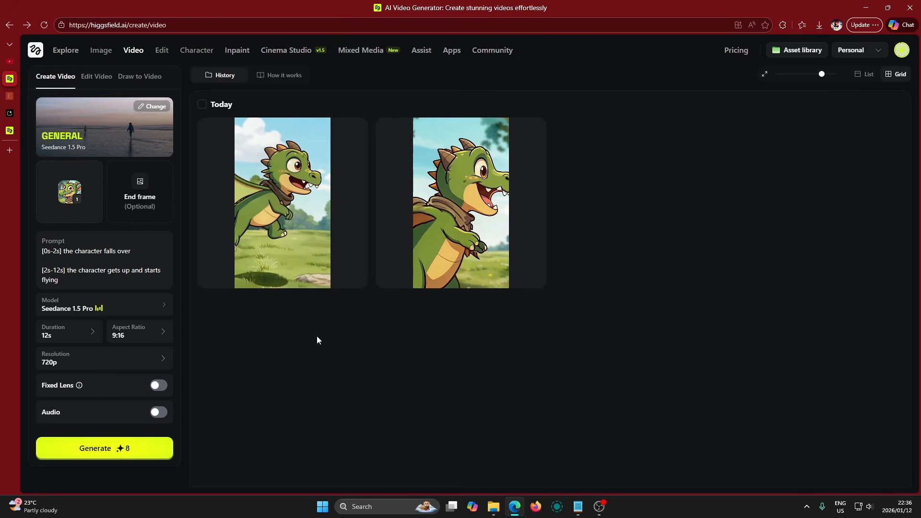
Switch to File Explorer, view the dragon image and MP3 file in the Downloads folder, and return to the browser.
left_click(490, 504)
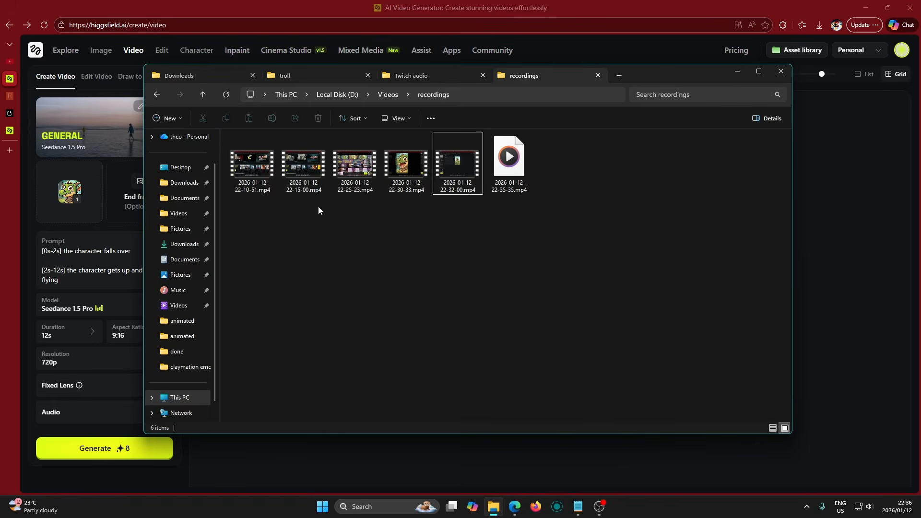
left_click(210, 76)
left_click(383, 402)
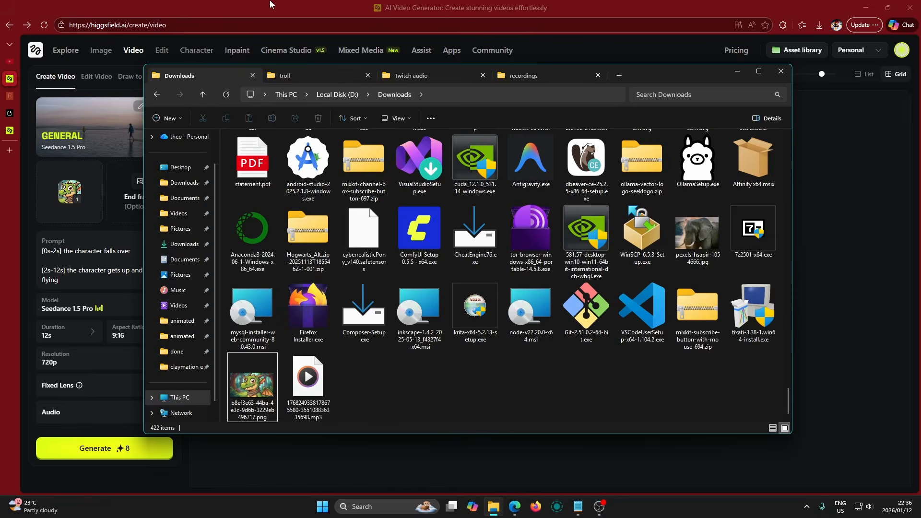
left_click(270, 4)
Open Lipsync Studio and add the dragon PNG from the Downloads folder as the character image.
mouse_move(140, 59)
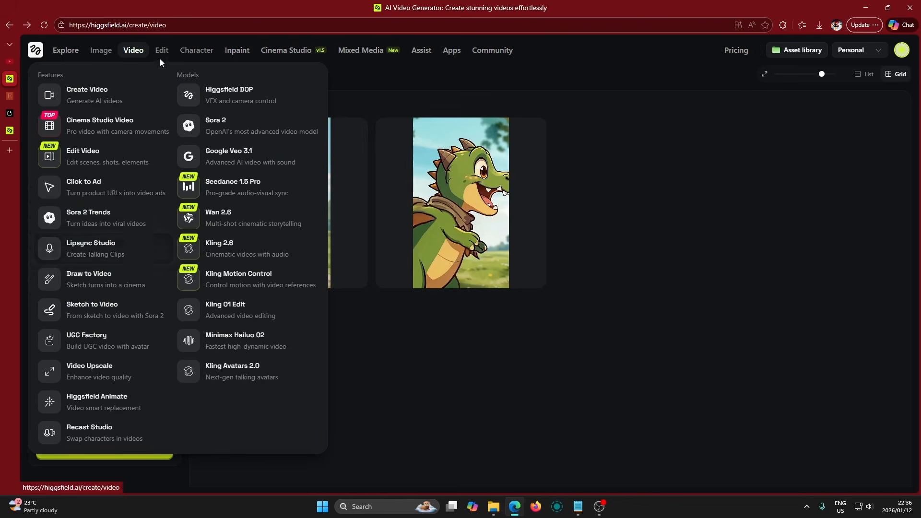
left_click(82, 251)
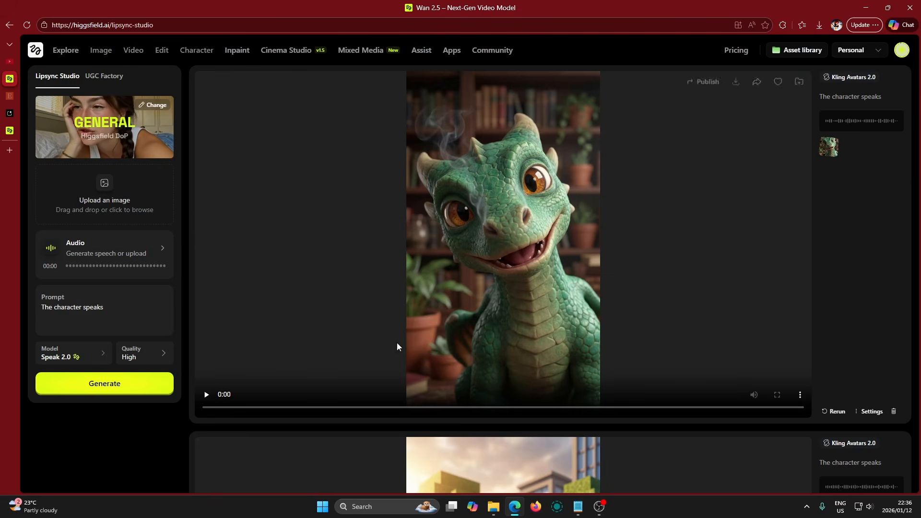
left_click(493, 506)
left_click_drag(247, 383, 86, 180)
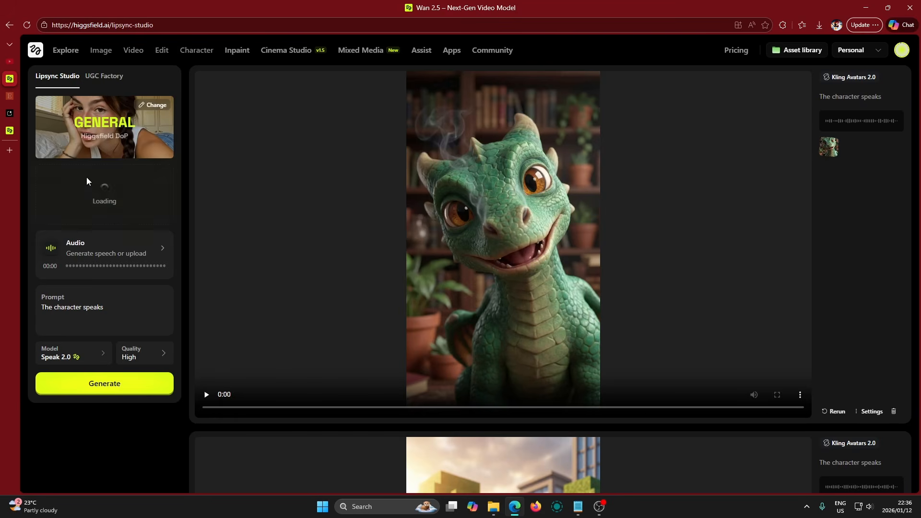
left_click(80, 243)
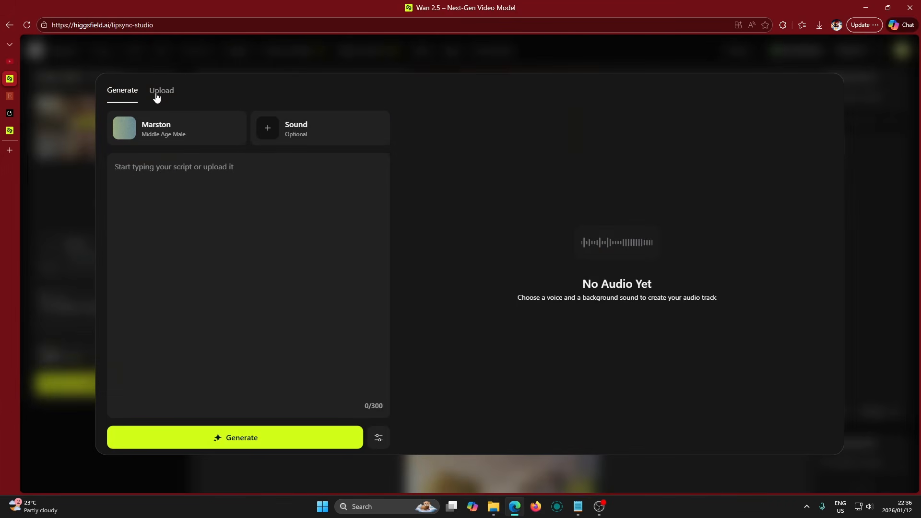
left_click(158, 93)
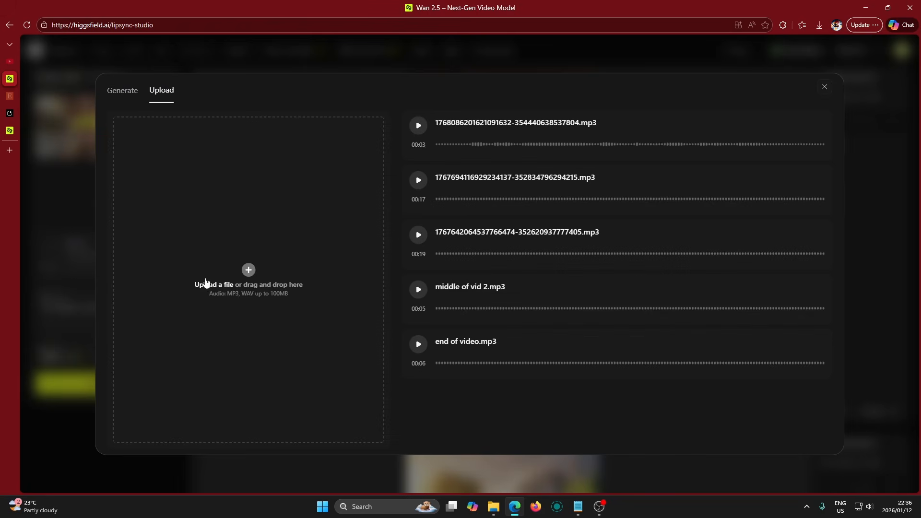
left_click(498, 505)
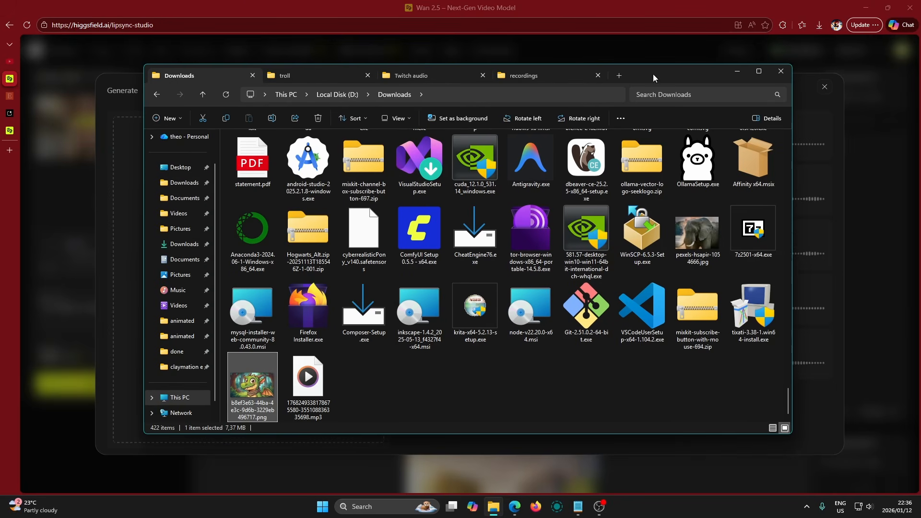
left_click_drag(653, 74, 797, 74)
left_click_drag(452, 384, 188, 276)
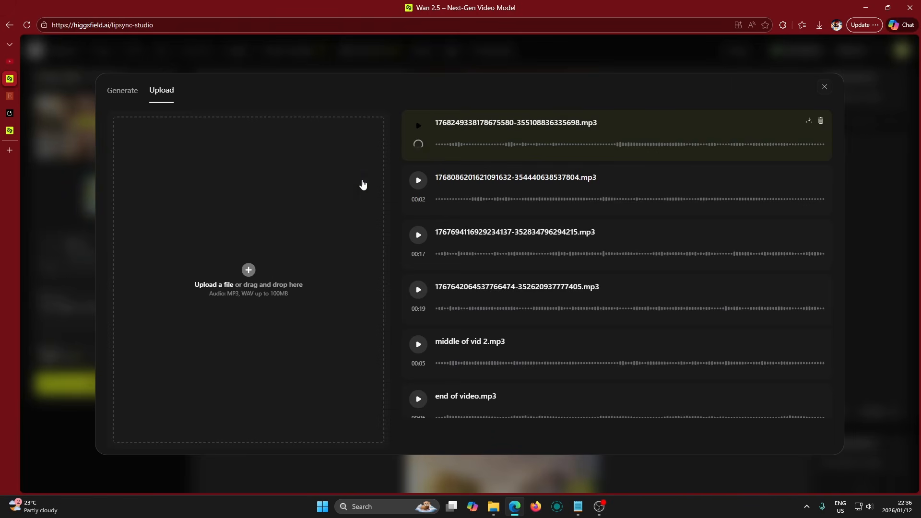
left_click(63, 340)
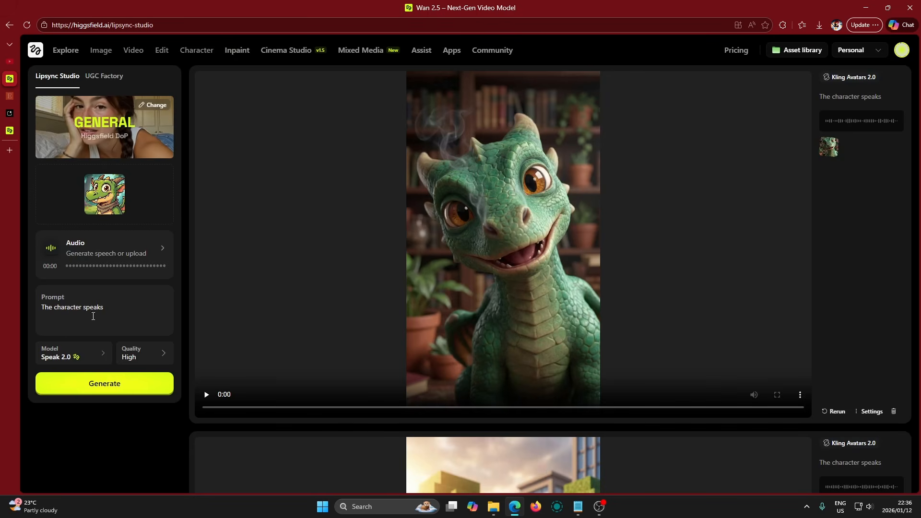
left_click_drag(115, 307, 41, 308)
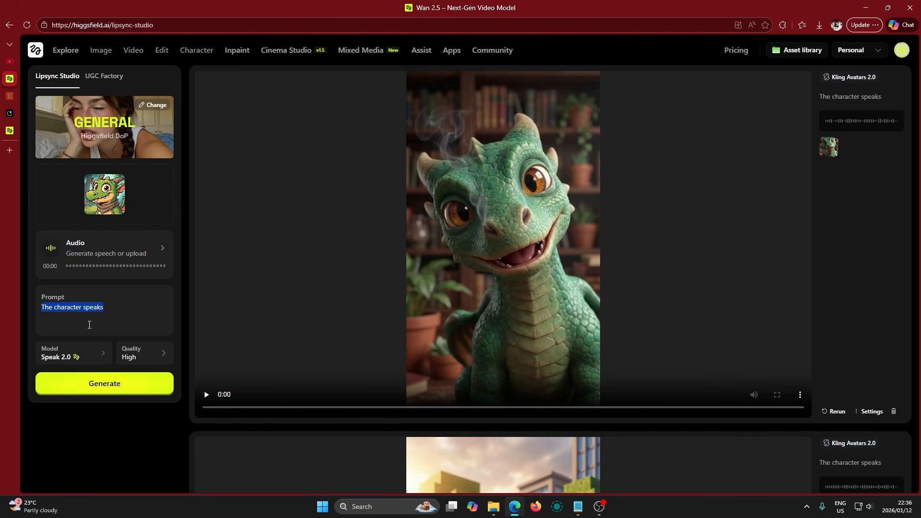
left_click(111, 307)
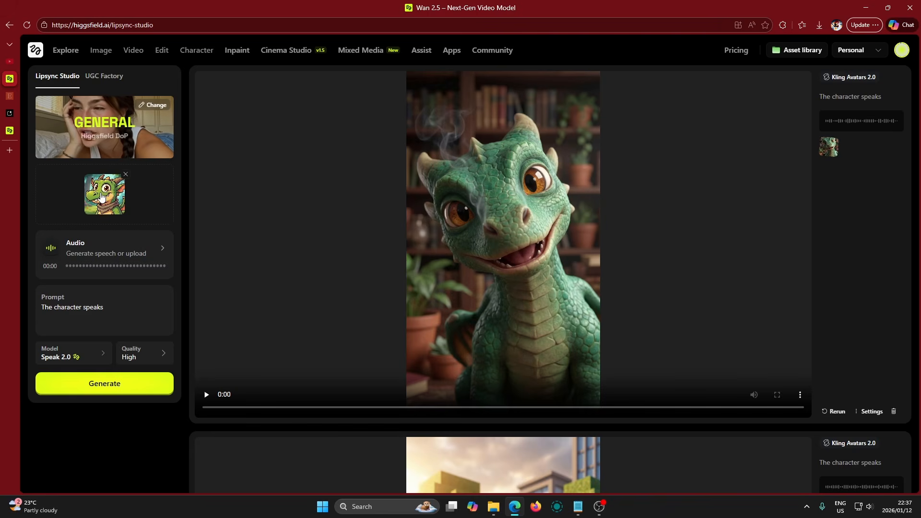
left_click(99, 249)
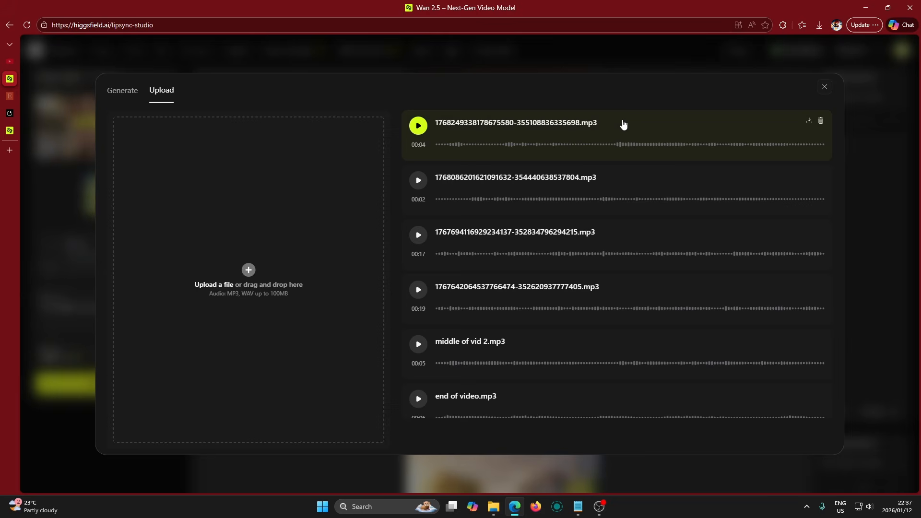
left_click(623, 125)
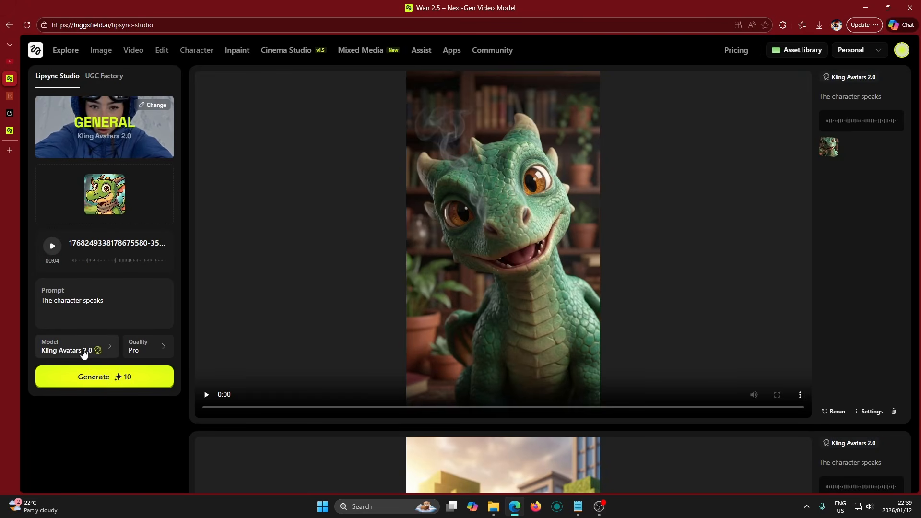
Generate the lipsync video with the Kling Avatars 2.0 model at Pro quality.
left_click(83, 355)
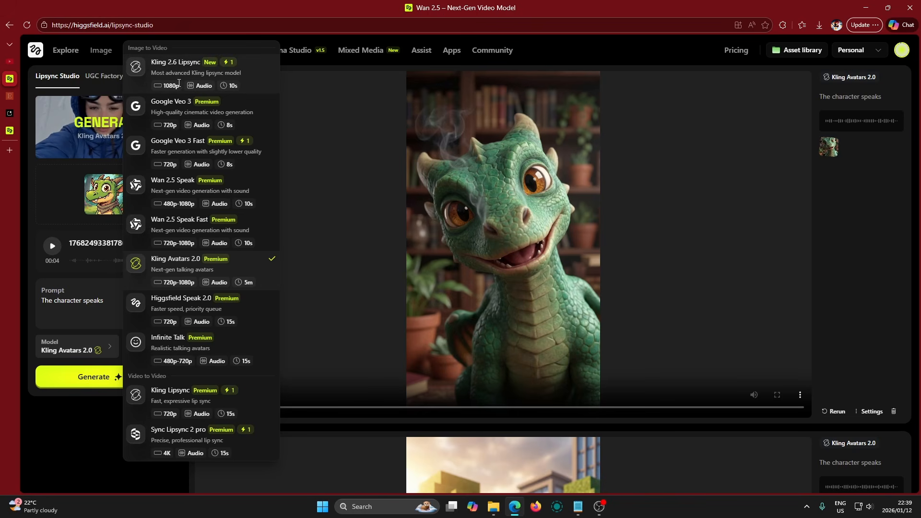
left_click(193, 270)
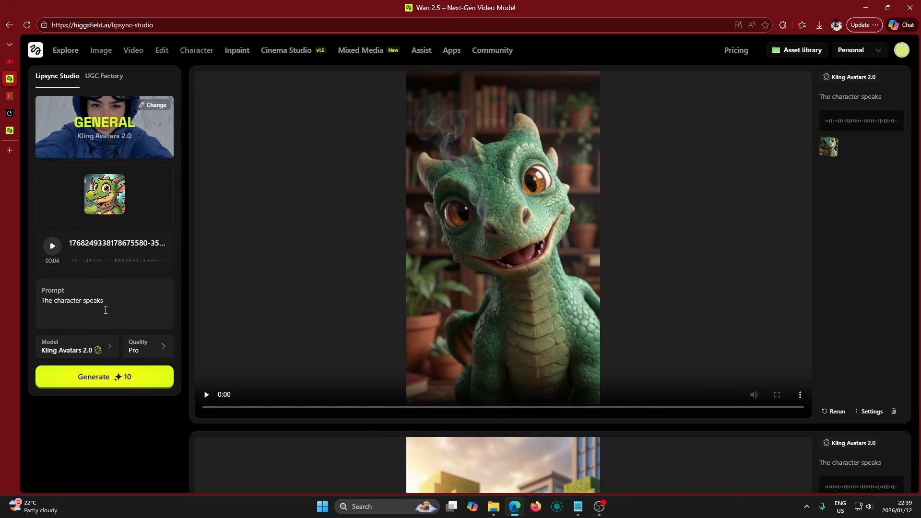
left_click(146, 347)
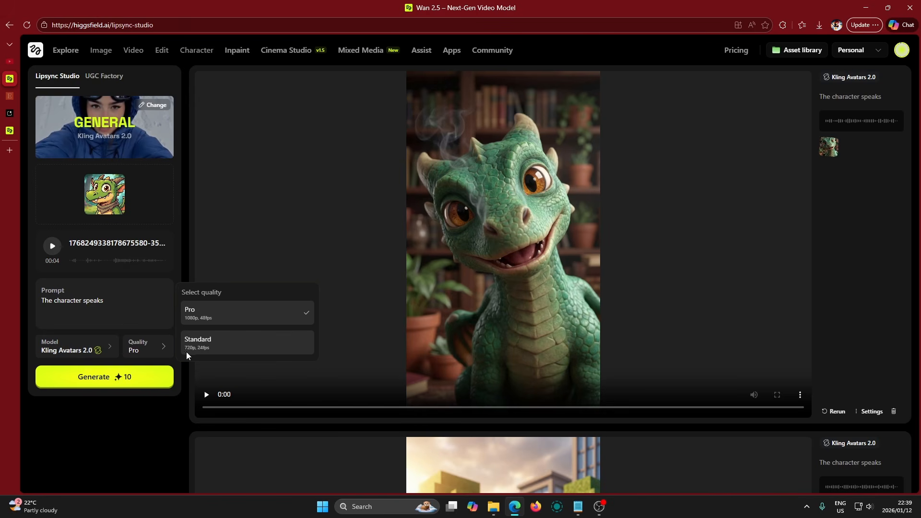
left_click(151, 353)
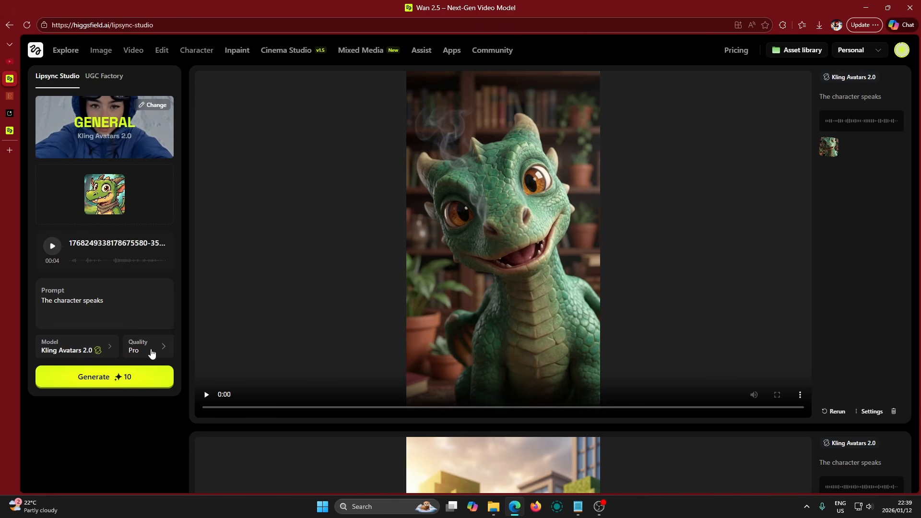
left_click(112, 380)
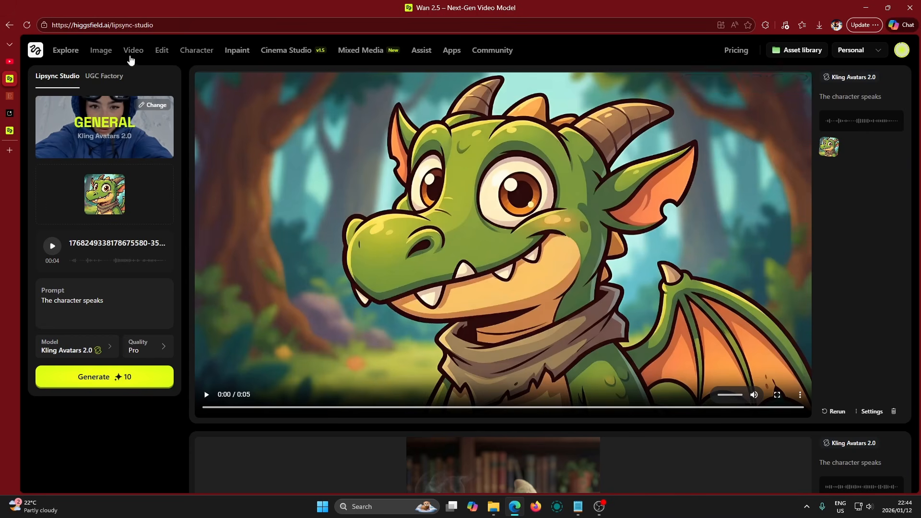
Open the image generation page and highlight the existing prompt "a dragon character in a cartoon style, close up".
left_click(112, 57)
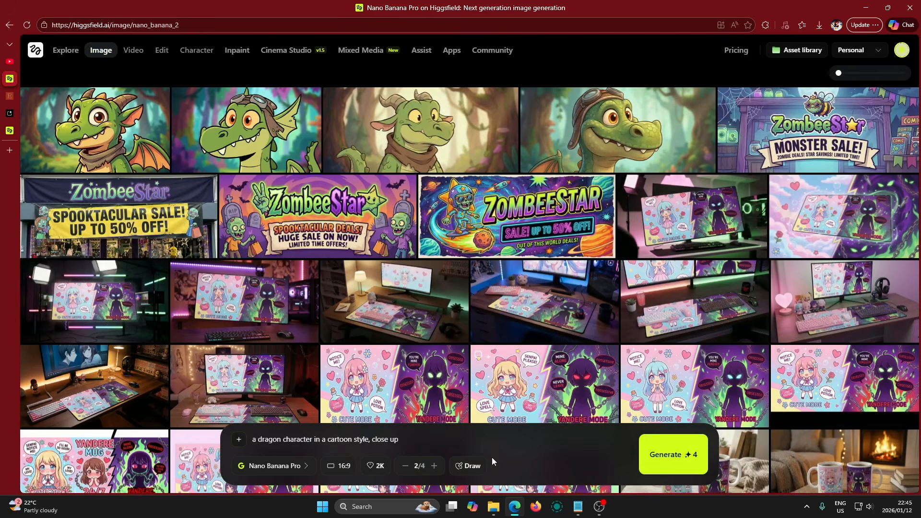
left_click_drag(432, 438, 251, 439)
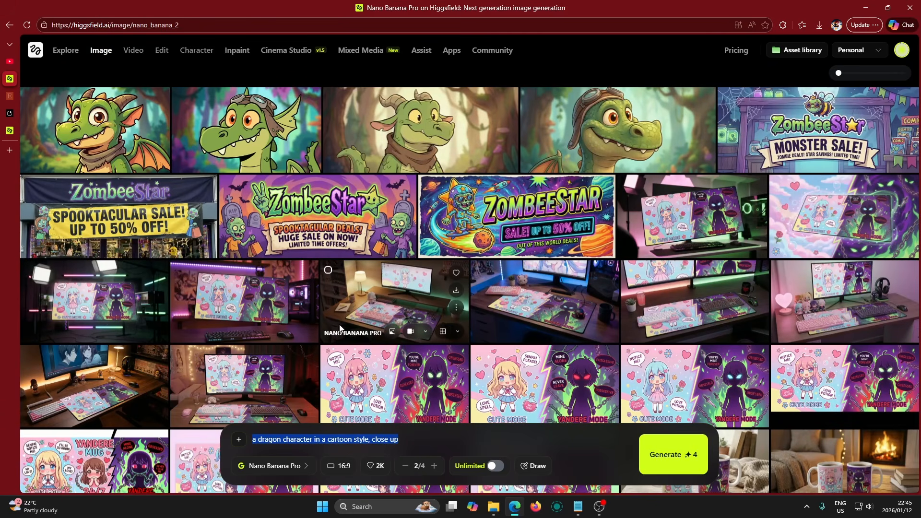
Replace the image prompt with "a plain green screen background" and generate the images with Nano Banana Pro.
type("a")
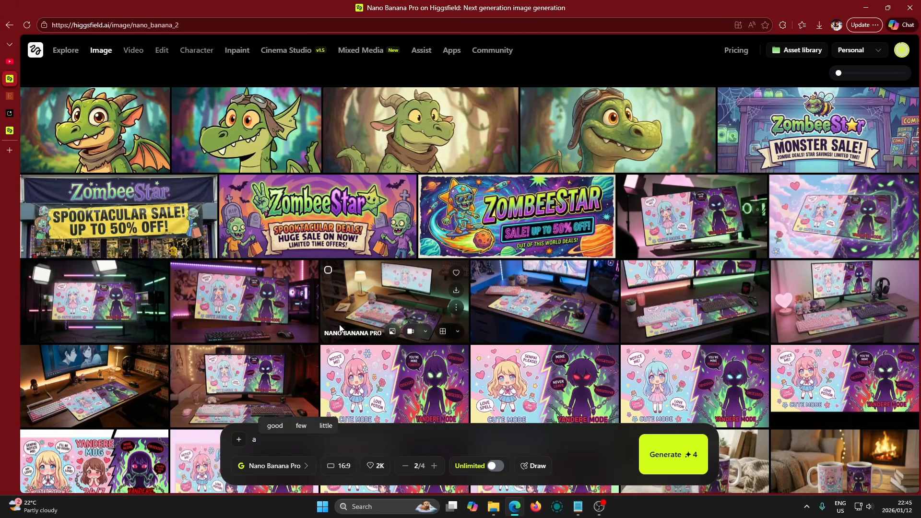
type(" plain green screen background")
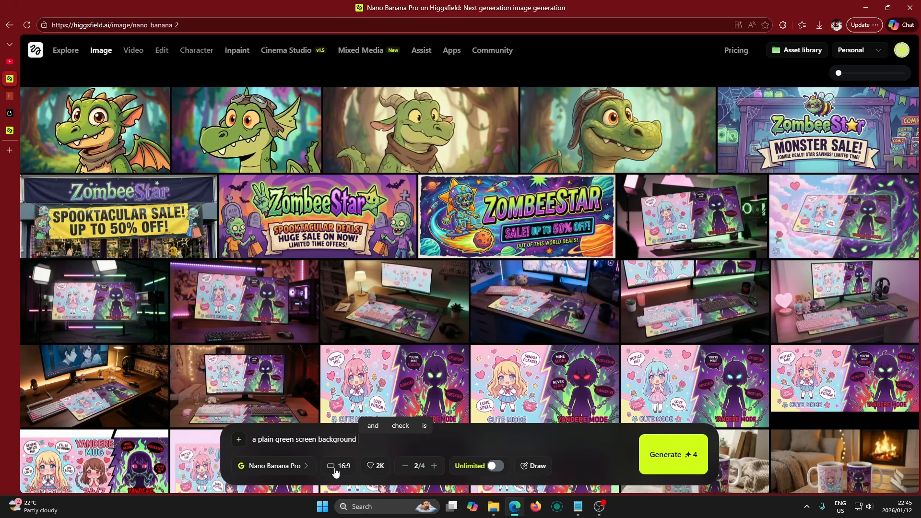
left_click(655, 464)
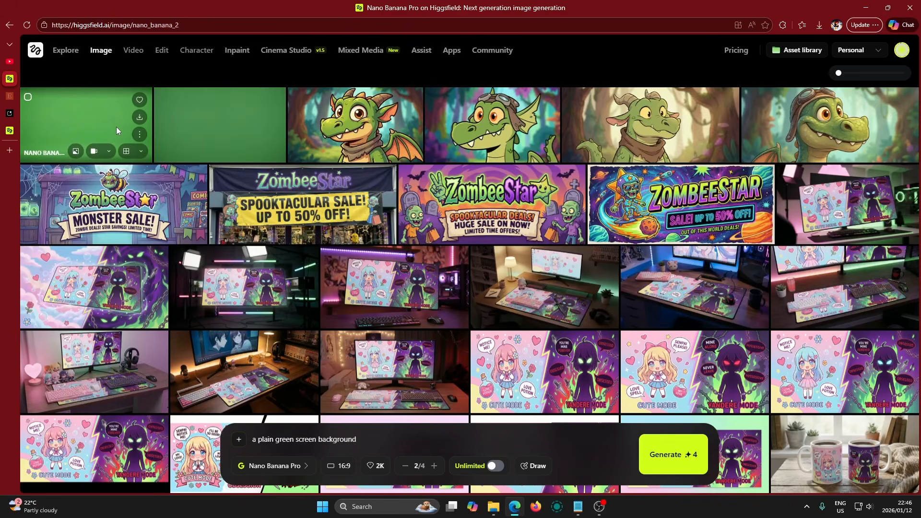
Download the first generated green screen image and close its preview.
left_click(113, 126)
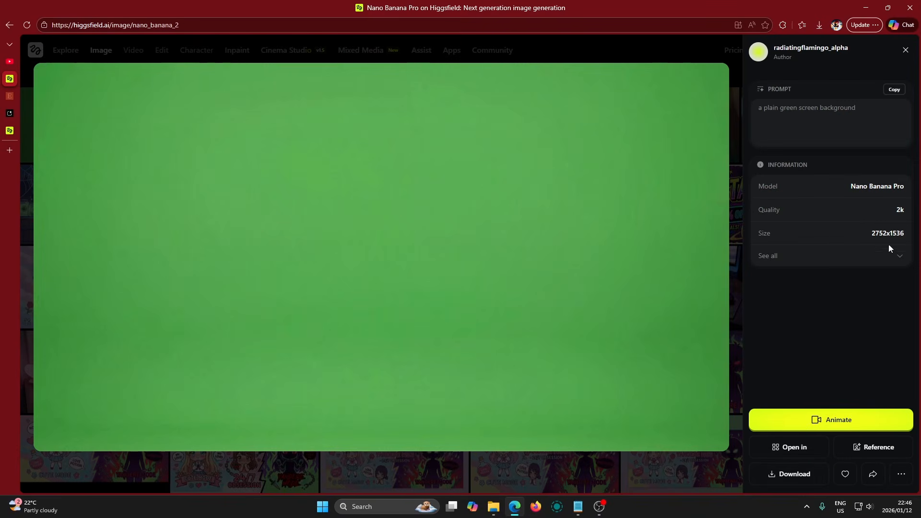
left_click(792, 474)
left_click(566, 53)
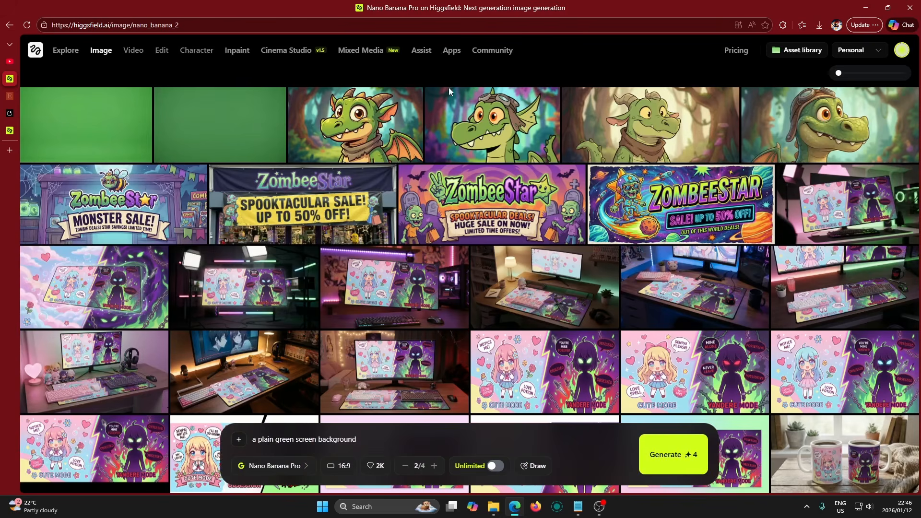
Clear the old start frame and prompt on the video creation page and set the aspect ratio to 16:9.
left_click(129, 52)
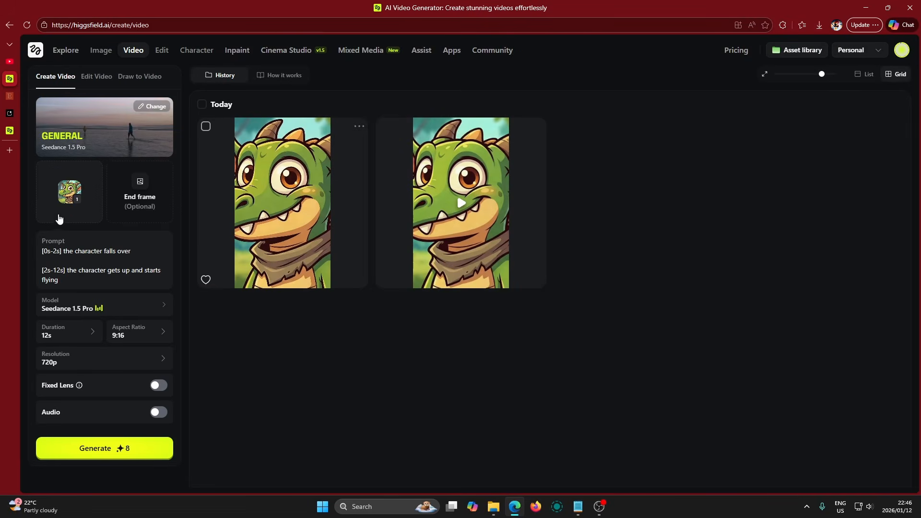
left_click(80, 183)
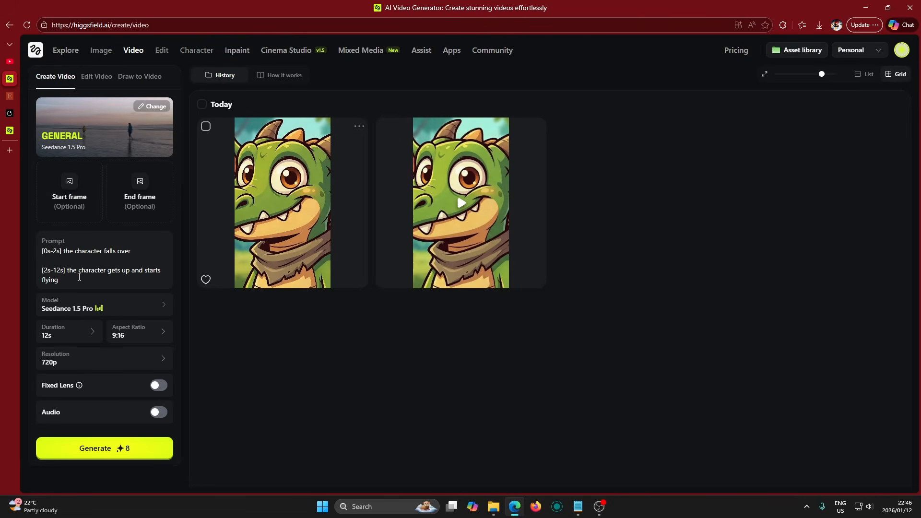
left_click_drag(60, 281, 2, 249)
key("BackSpace")
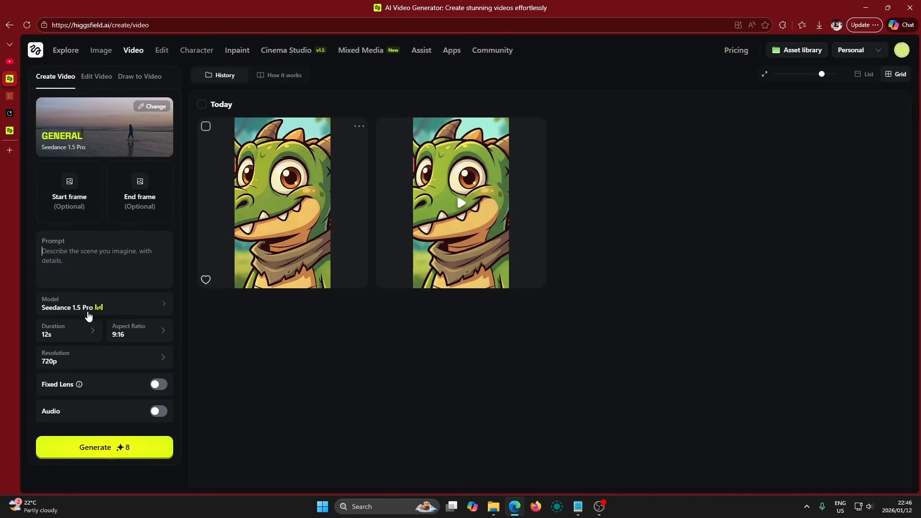
left_click(136, 331)
left_click(143, 442)
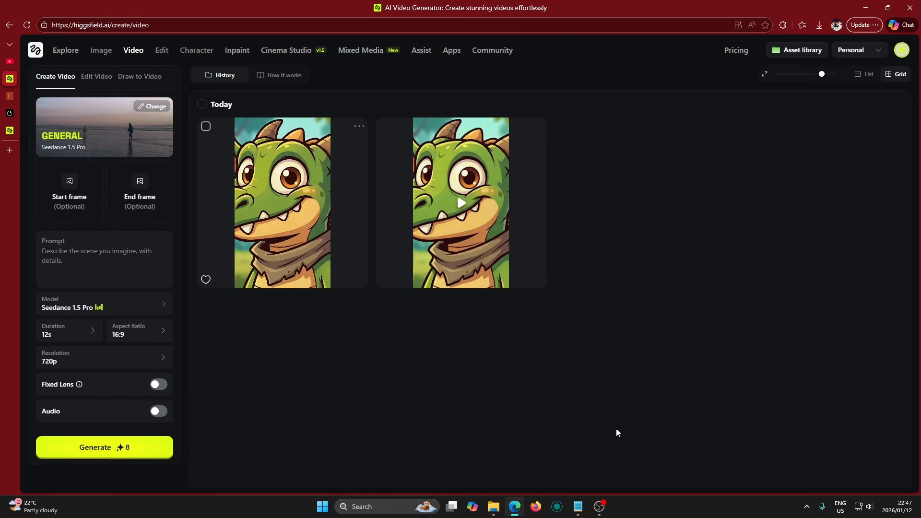
Add 149bf490-694f-48aa-b2f8-6d39e66f4f2f.png from the Downloads folder as the video's start frame.
left_click(493, 506)
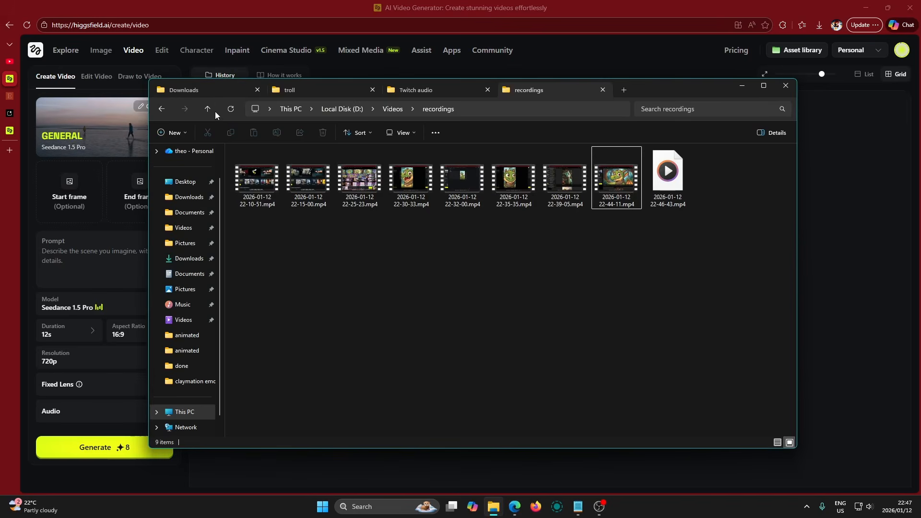
left_click(207, 92)
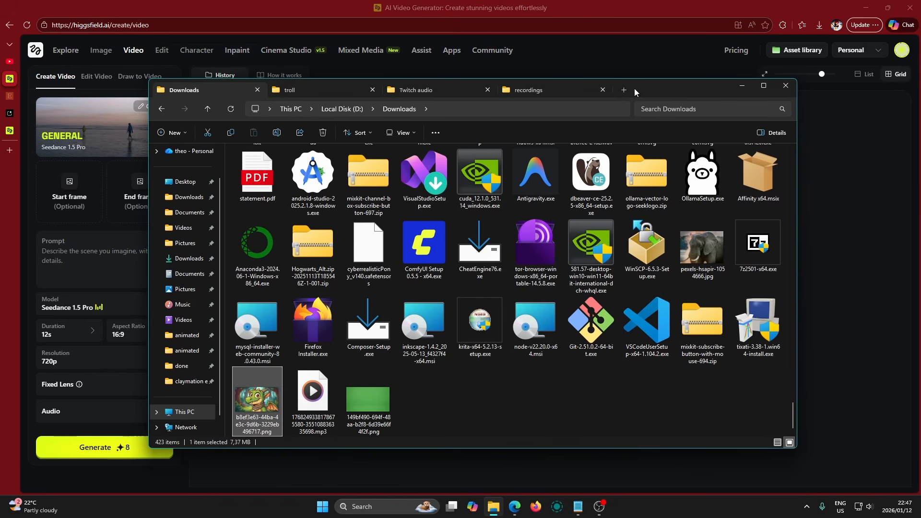
left_click_drag(635, 90, 714, 93)
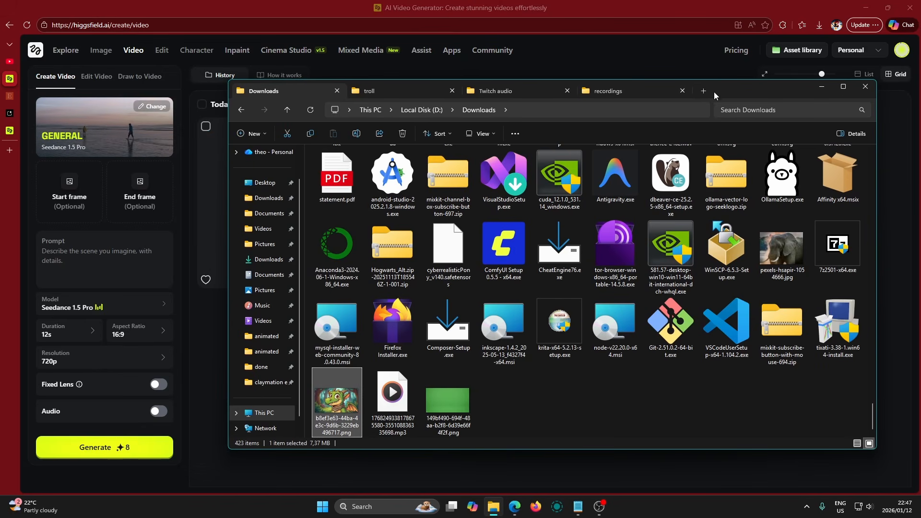
left_click(455, 407)
left_click_drag(455, 407, 72, 191)
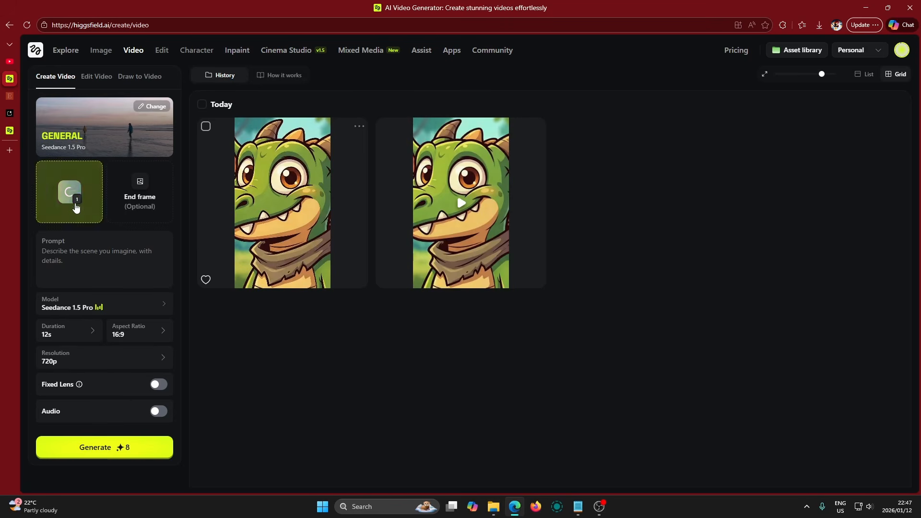
Generate a video with the prompt "a little monster pops up from the corner, keep the background a solid green color".
left_click(102, 256)
type("a littl")
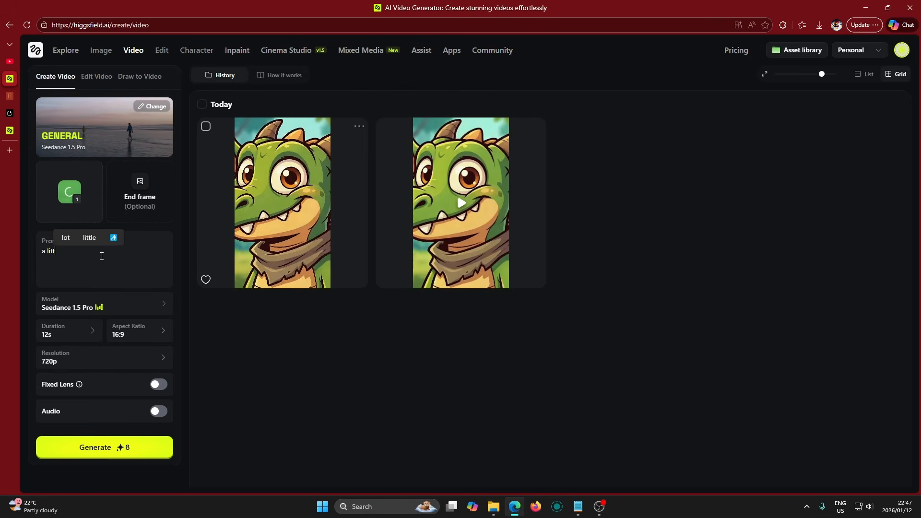
type("e monster pops up from the corner, keep the background a solid green color")
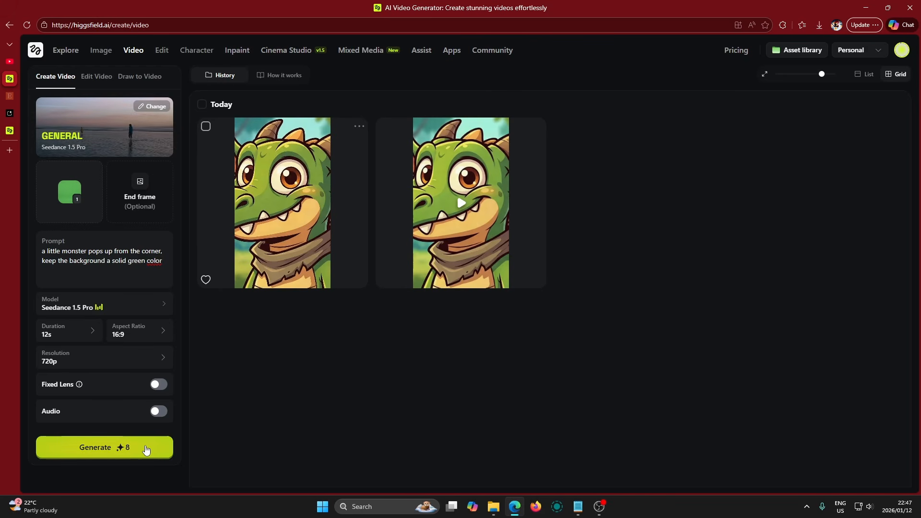
left_click(121, 446)
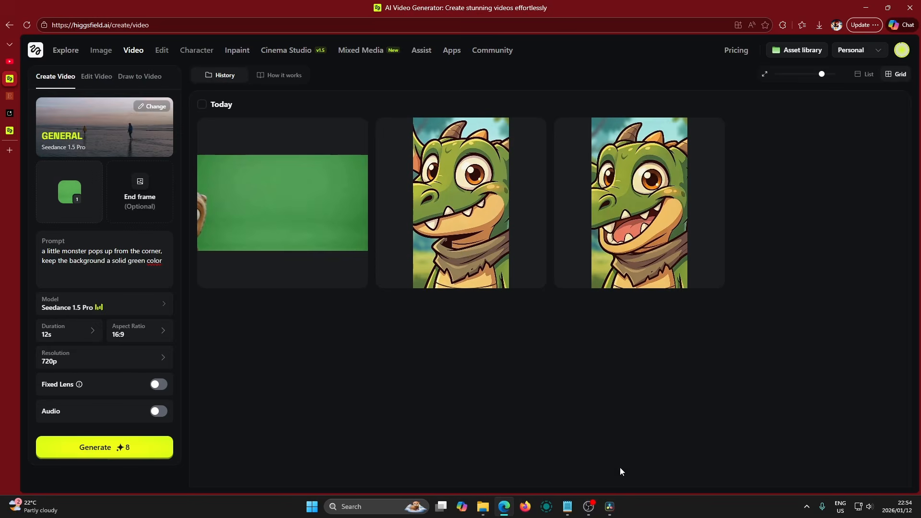
Switch to DaVinci Resolve and import 05dced0f-dd91-4d36-b3d3-2df1ad7880ff.mp4 from the Downloads folder into the media pool.
left_click(610, 507)
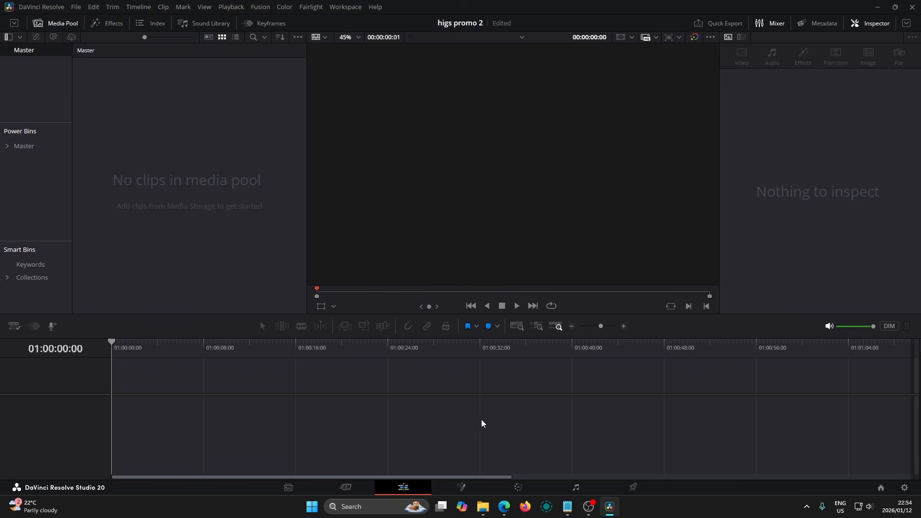
left_click(480, 510)
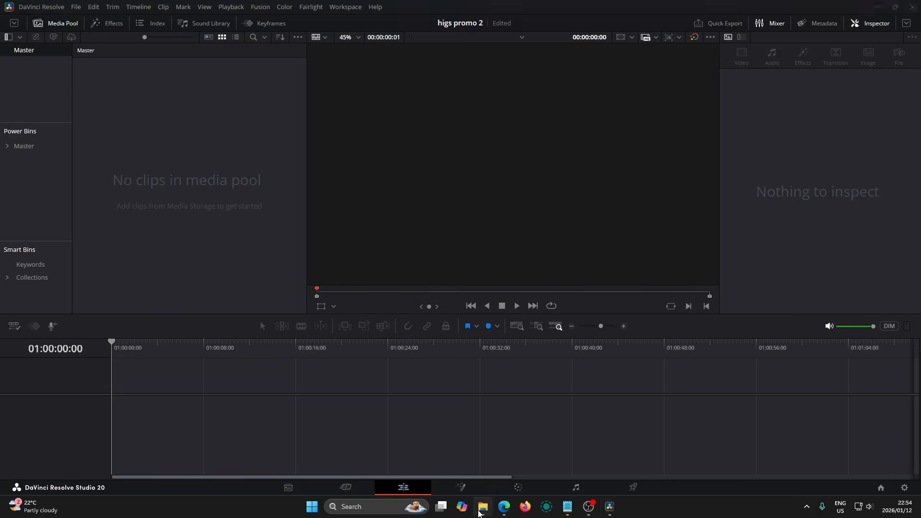
left_click_drag(504, 403, 152, 210)
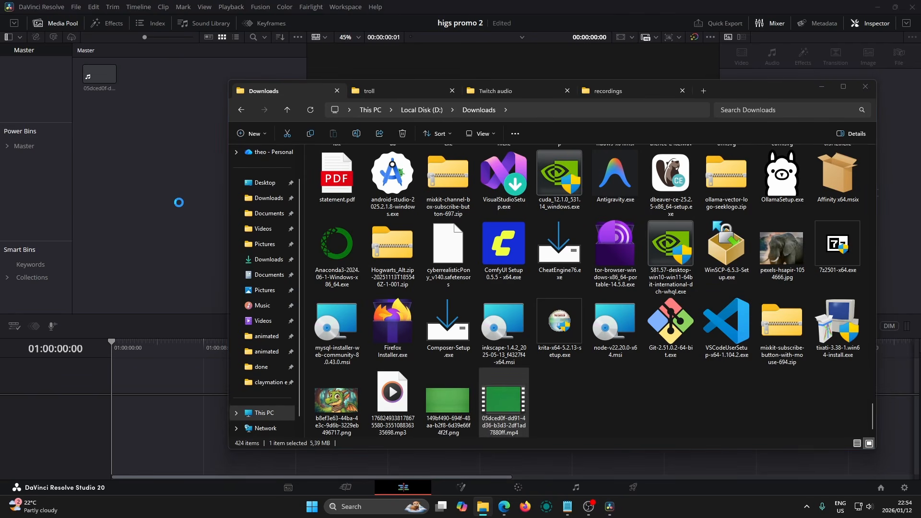
left_click(166, 187)
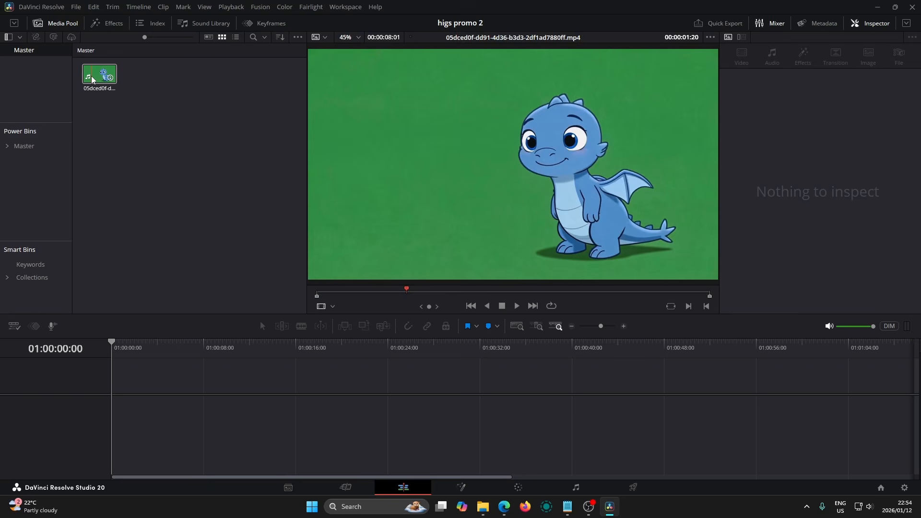
Place the imported dragon clip on a new timeline and open it in Fusion at 01:00:01:03.
left_click_drag(140, 387, 154, 412)
left_click(134, 347)
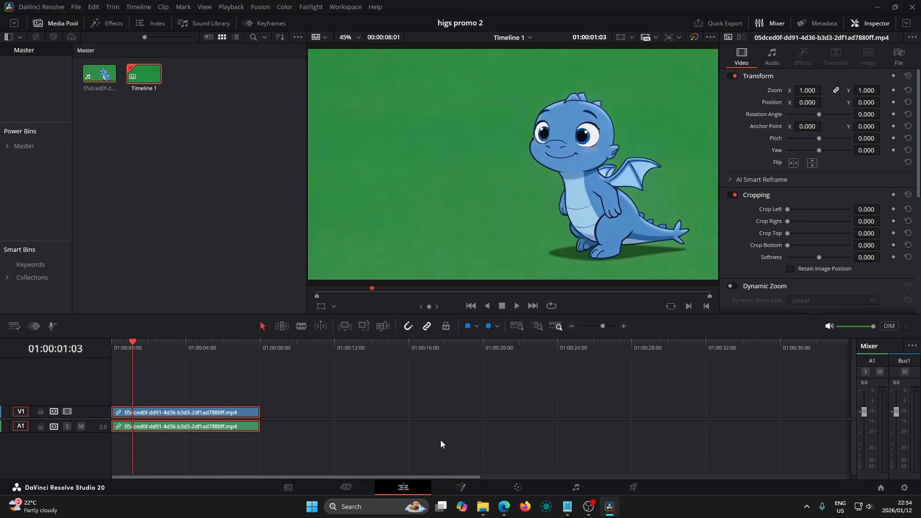
left_click(467, 492)
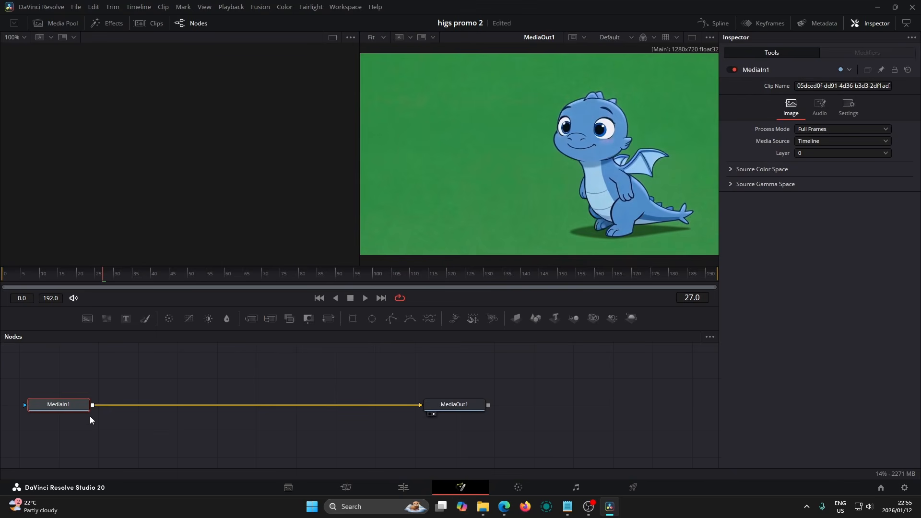
Add a Delta Keyer after MediaIn1 and sample the green backdrop as its background color.
key("shift+space")
type("delta")
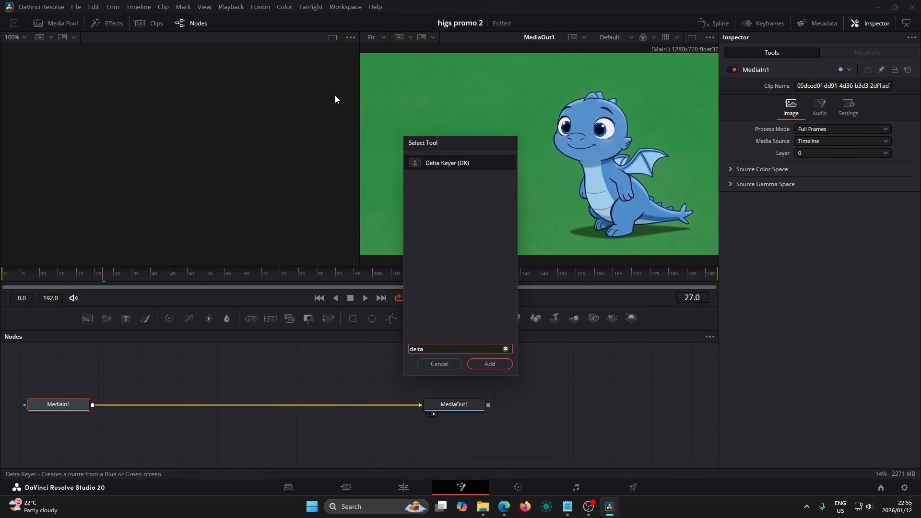
left_click(461, 163)
left_click(490, 366)
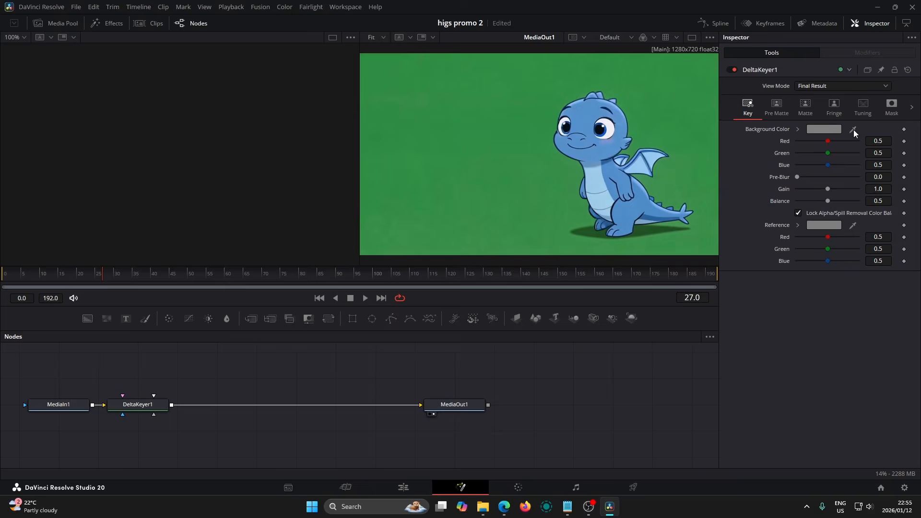
left_click_drag(854, 130, 478, 128)
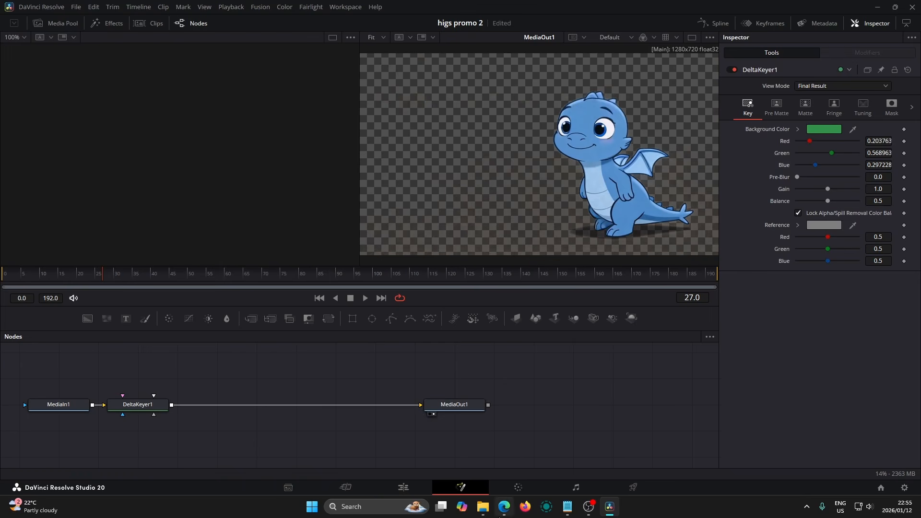
Switch back to Higgsfield in the browser and look through the list of available video models.
left_click(504, 506)
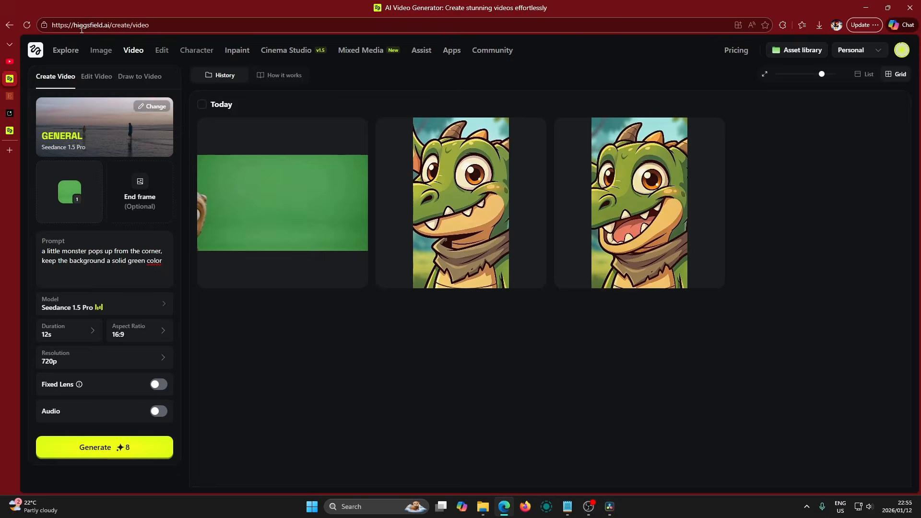
mouse_move(96, 54)
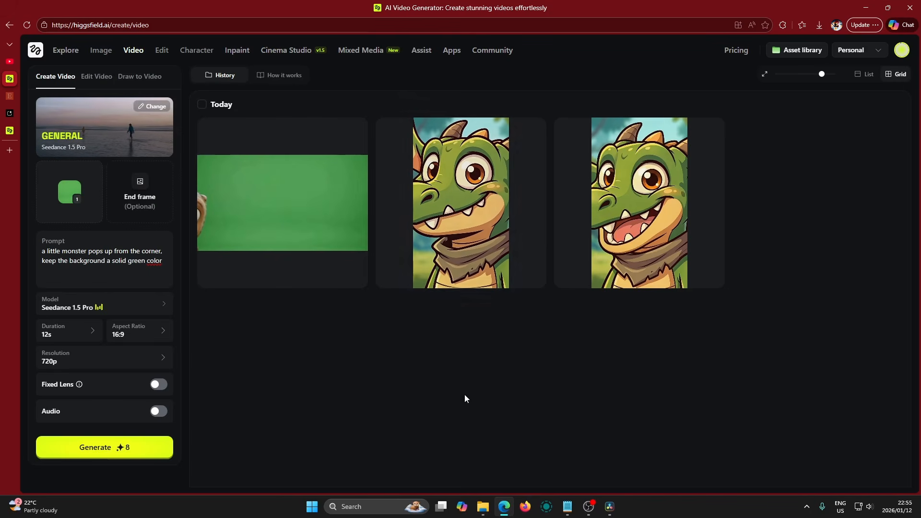
left_click(82, 312)
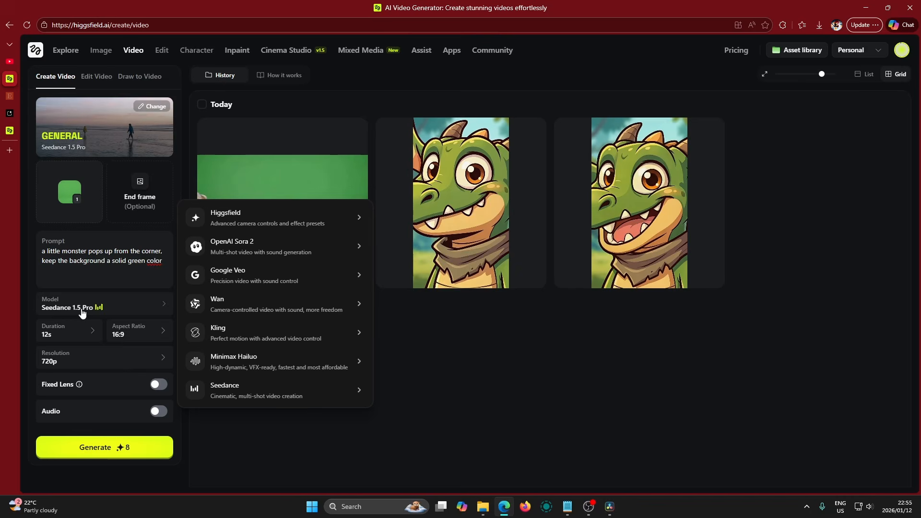
mouse_move(268, 282)
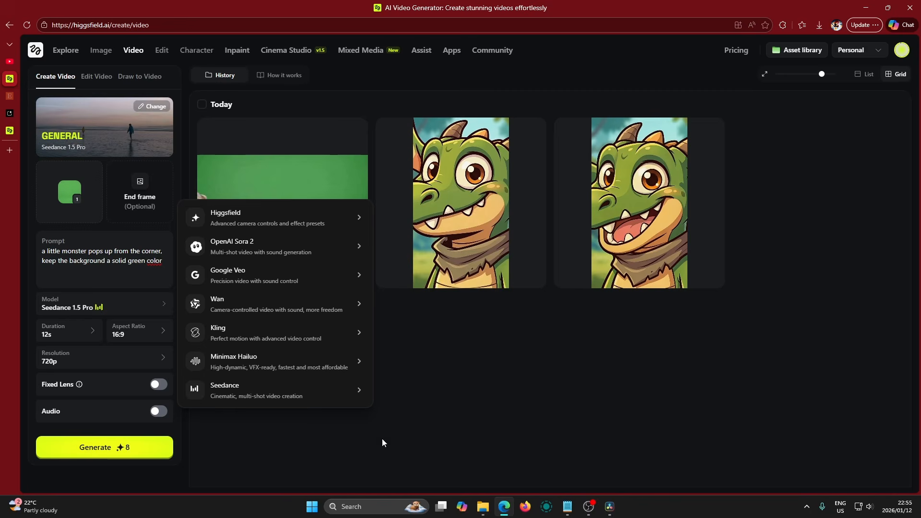
left_click(398, 442)
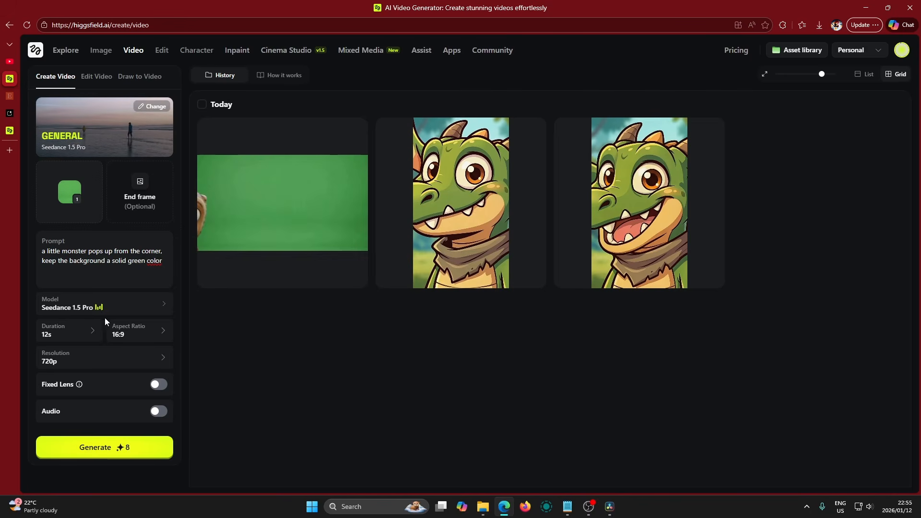